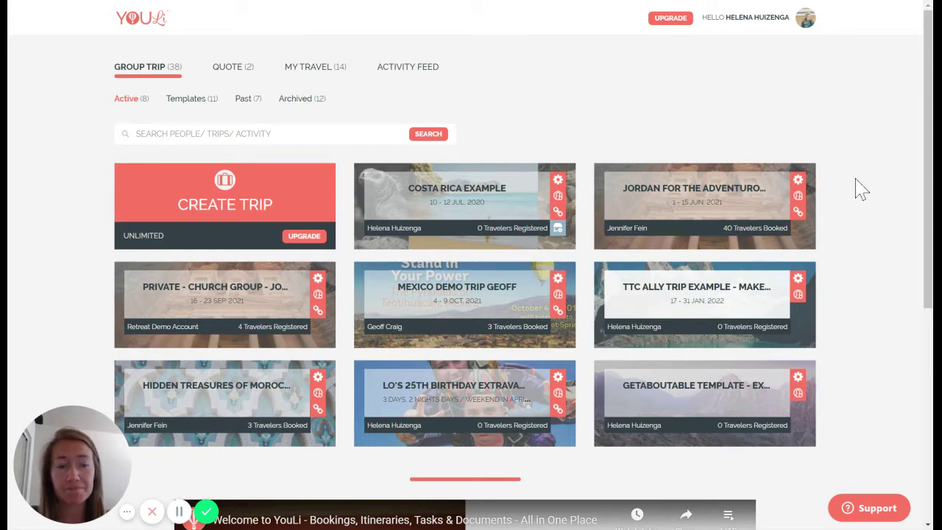
- Open the TTC Ally Trip Example - Make it Yours! trip and review its notes and activity feed
{"action": "left_click", "coordinate": [700, 306]}
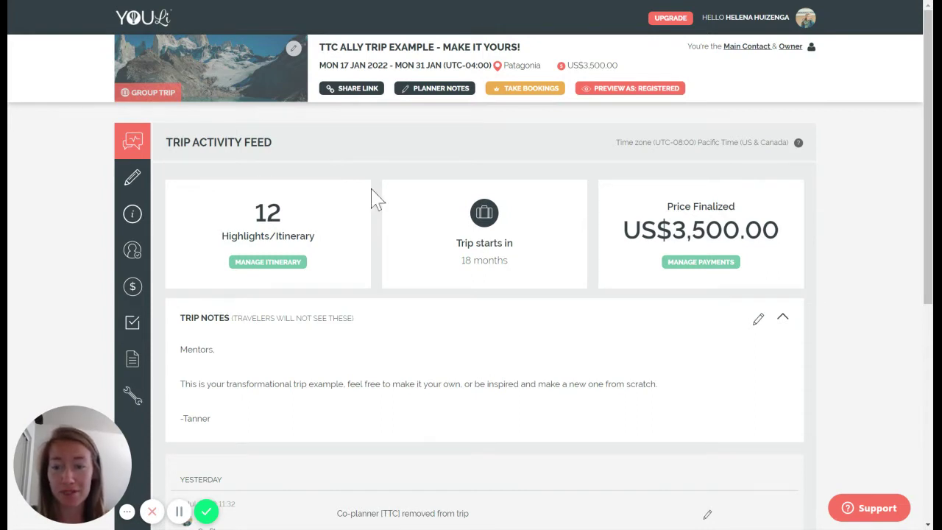
{"action": "scroll", "coordinate": [354, 343], "scroll_direction": "down", "scroll_amount": 3}
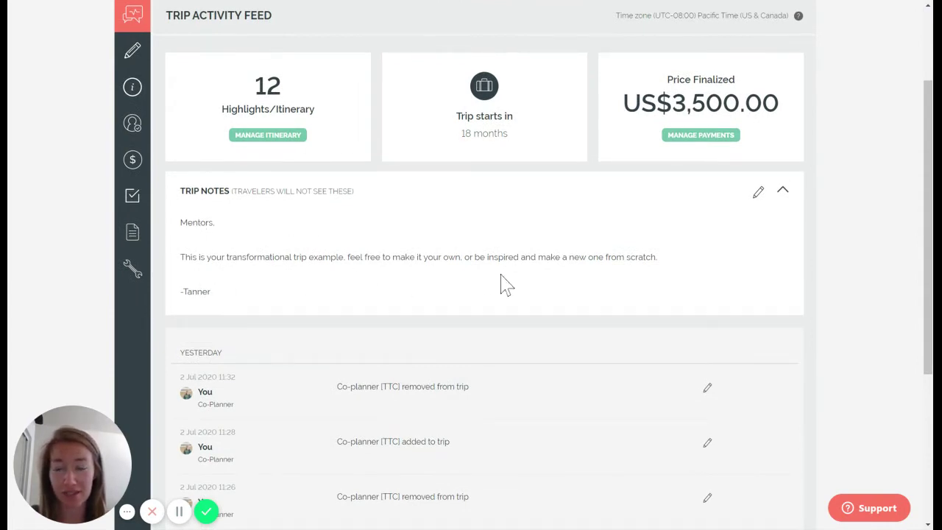
{"action": "scroll", "coordinate": [435, 282], "scroll_direction": "down", "scroll_amount": 3}
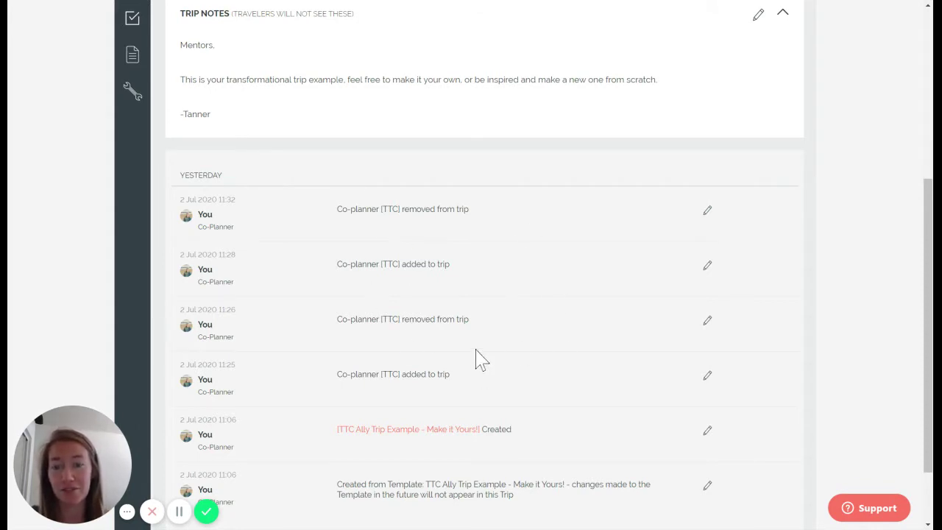
{"action": "scroll", "coordinate": [431, 469], "scroll_direction": "down", "scroll_amount": 2}
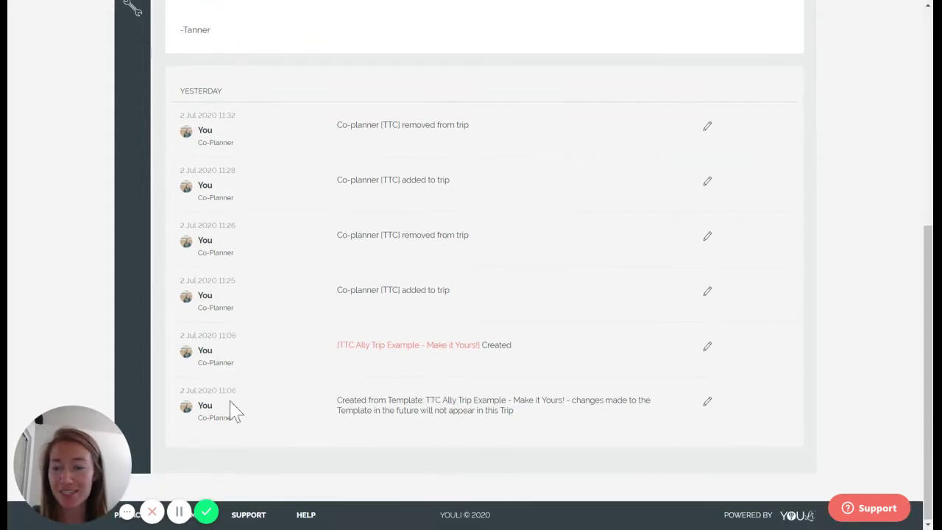
{"action": "scroll", "coordinate": [399, 270], "scroll_direction": "up", "scroll_amount": 1}
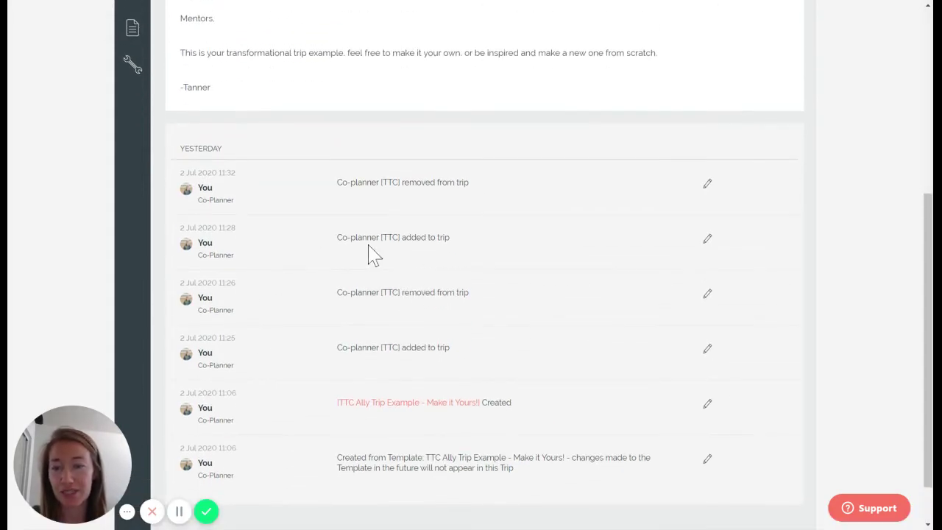
{"action": "scroll", "coordinate": [372, 254], "scroll_direction": "up", "scroll_amount": 5}
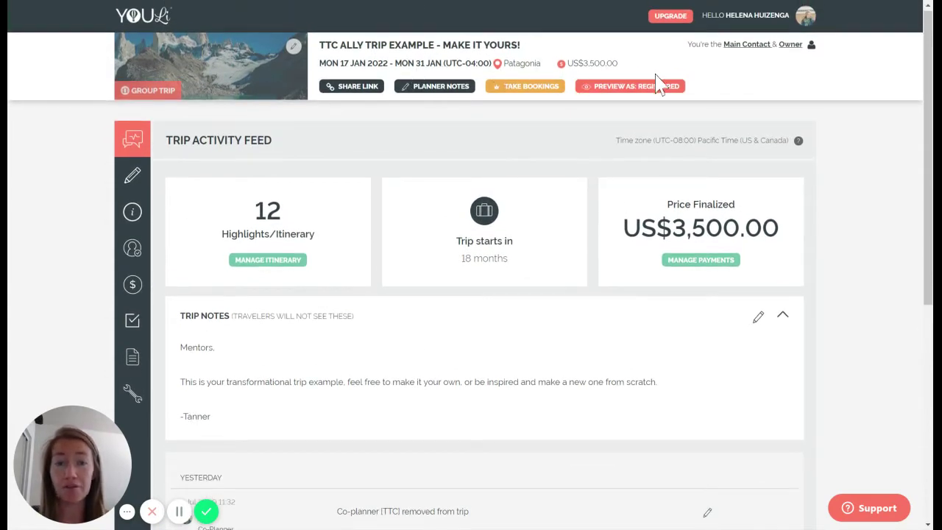
- View the trip's cover image options and its sharing options for the trip link and website integration
{"action": "left_click", "coordinate": [220, 81]}
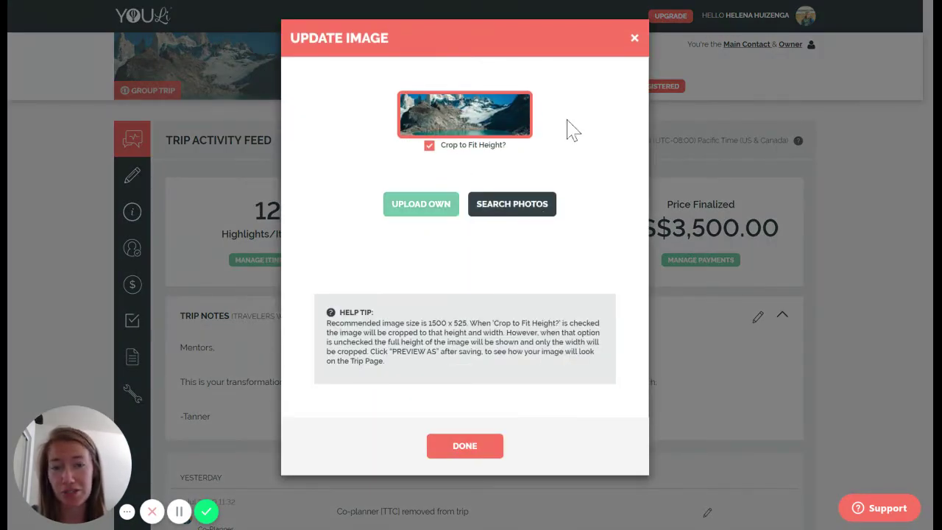
{"action": "left_click", "coordinate": [634, 36]}
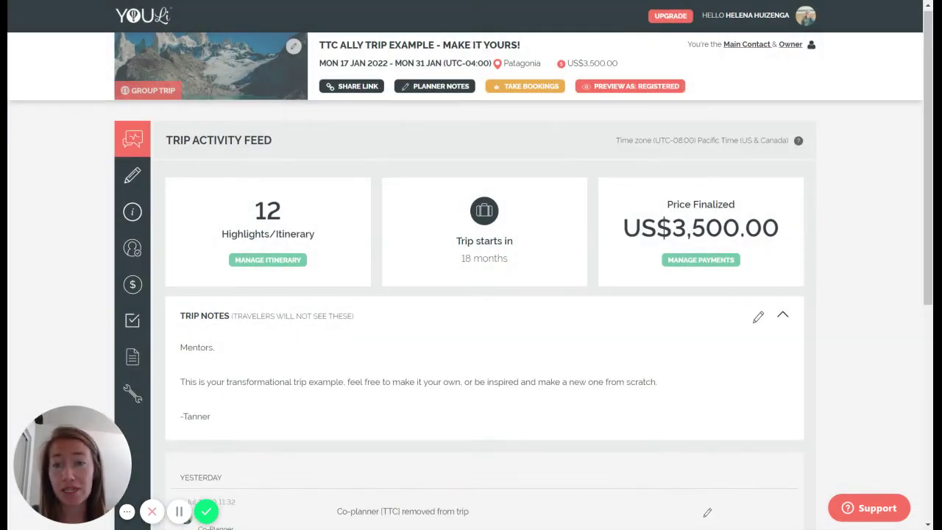
{"action": "left_click", "coordinate": [357, 90]}
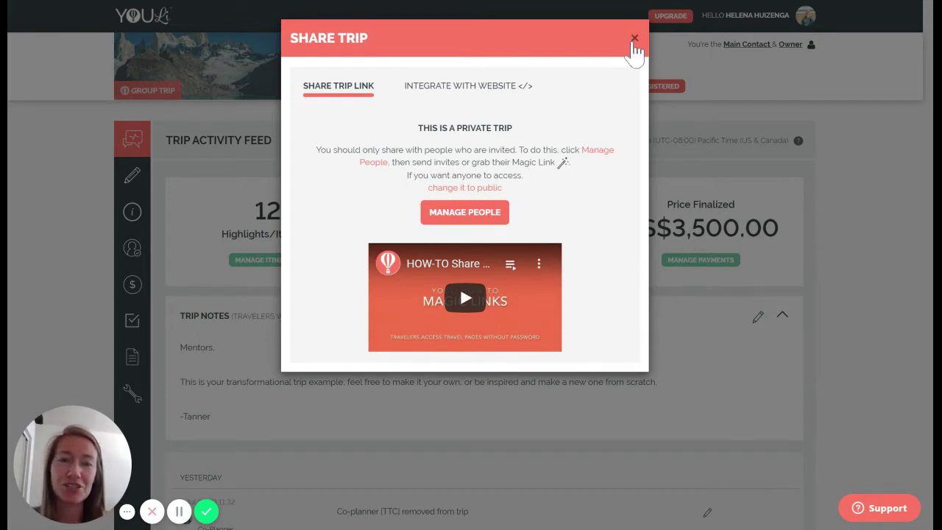
{"action": "left_click", "coordinate": [454, 101]}
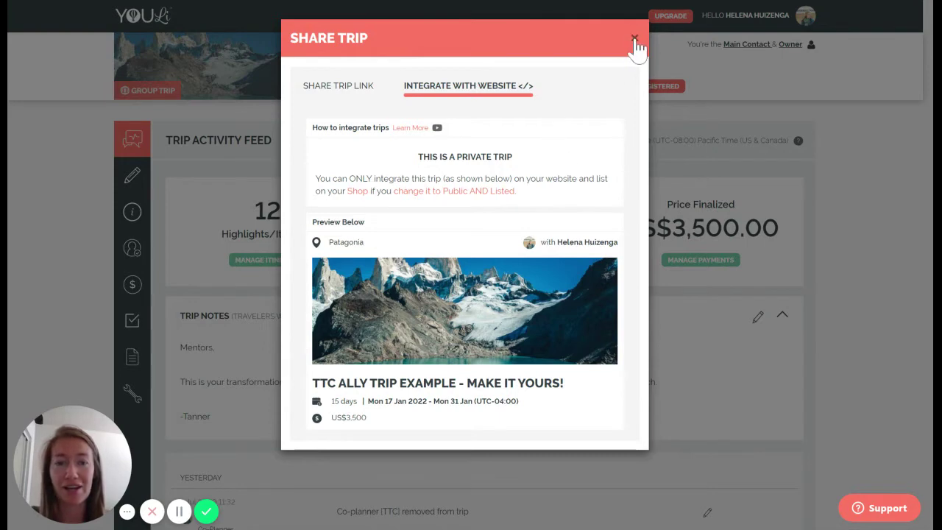
{"action": "left_click", "coordinate": [635, 38]}
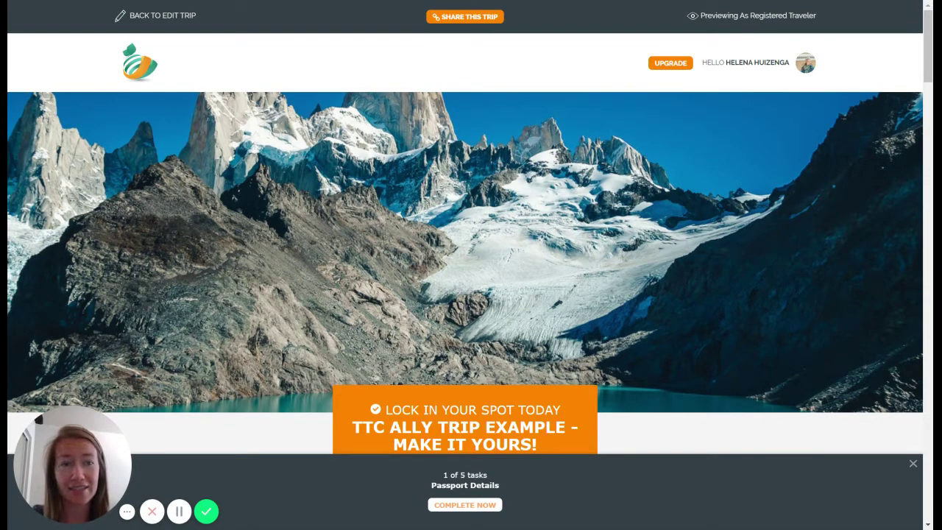
- Preview the trip page as a registered traveler, examining its branding, account options, trip summary and traveler sections
{"action": "scroll", "coordinate": [466, 243], "scroll_direction": "down", "scroll_amount": 1}
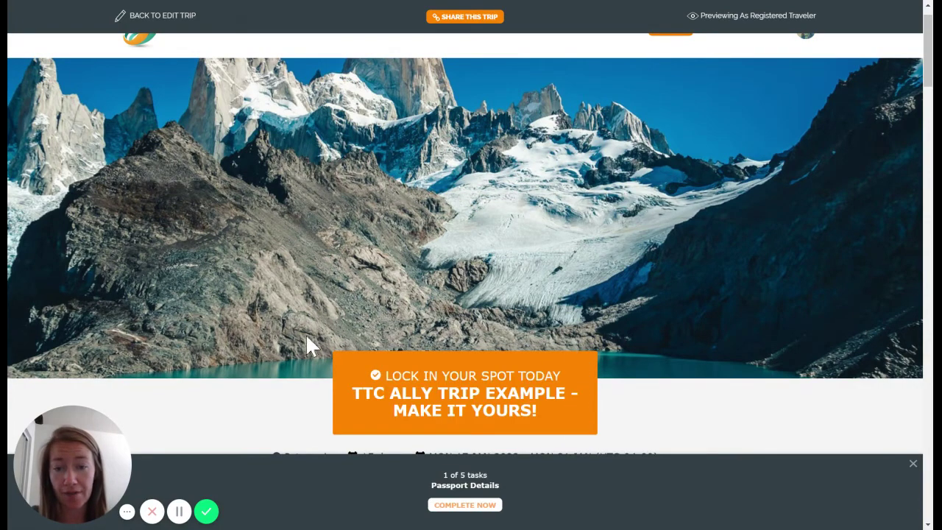
{"action": "scroll", "coordinate": [290, 317], "scroll_direction": "up", "scroll_amount": 1}
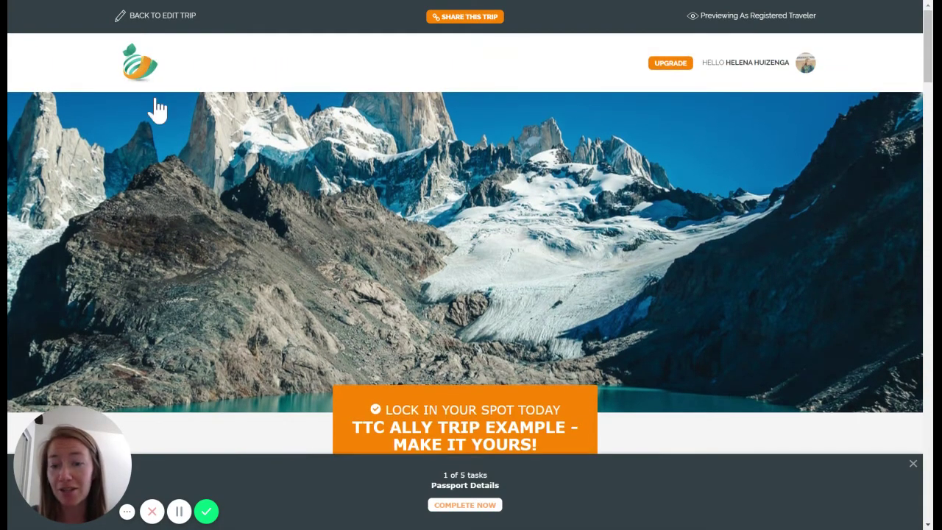
{"action": "scroll", "coordinate": [301, 275], "scroll_direction": "down", "scroll_amount": 3}
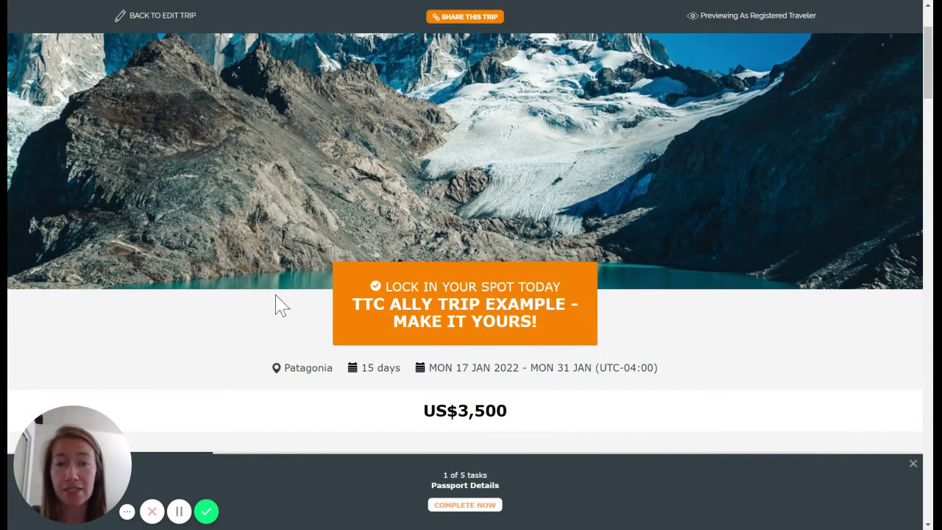
{"action": "scroll", "coordinate": [277, 305], "scroll_direction": "up", "scroll_amount": 3}
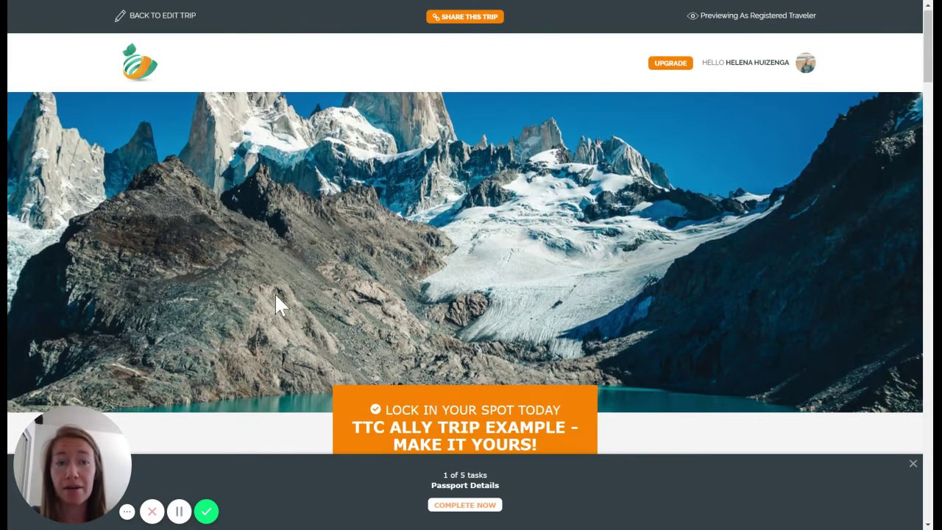
{"action": "left_click", "coordinate": [752, 65]}
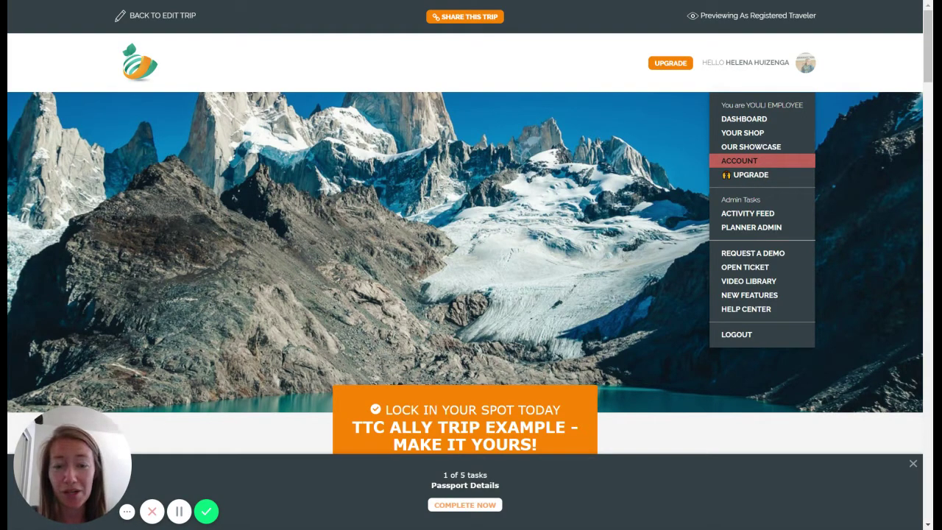
{"action": "scroll", "coordinate": [508, 414], "scroll_direction": "down", "scroll_amount": 5}
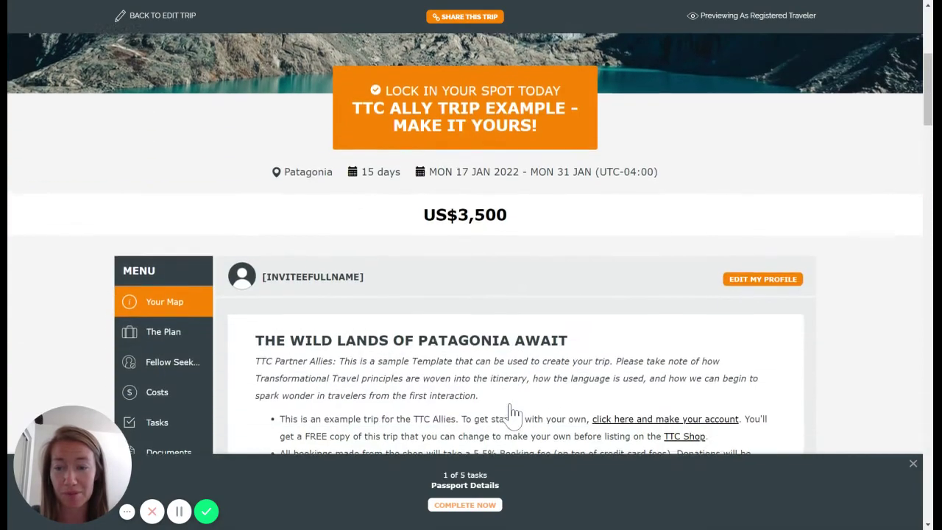
{"action": "scroll", "coordinate": [513, 414], "scroll_direction": "down", "scroll_amount": 2}
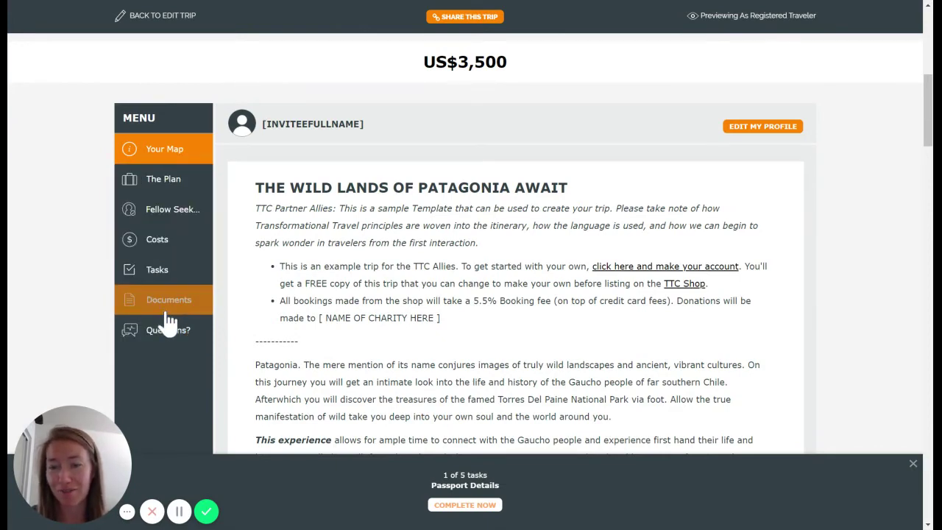
{"action": "scroll", "coordinate": [253, 42], "scroll_direction": "up", "scroll_amount": 8}
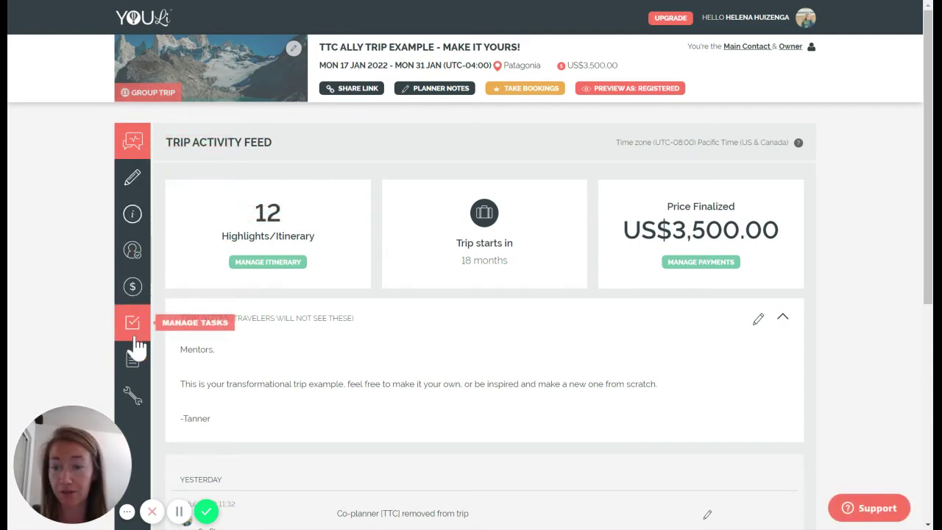
- Open the trip for editing and review its overview details, from name, privacy and dates to location and summary
{"action": "left_click", "coordinate": [134, 184]}
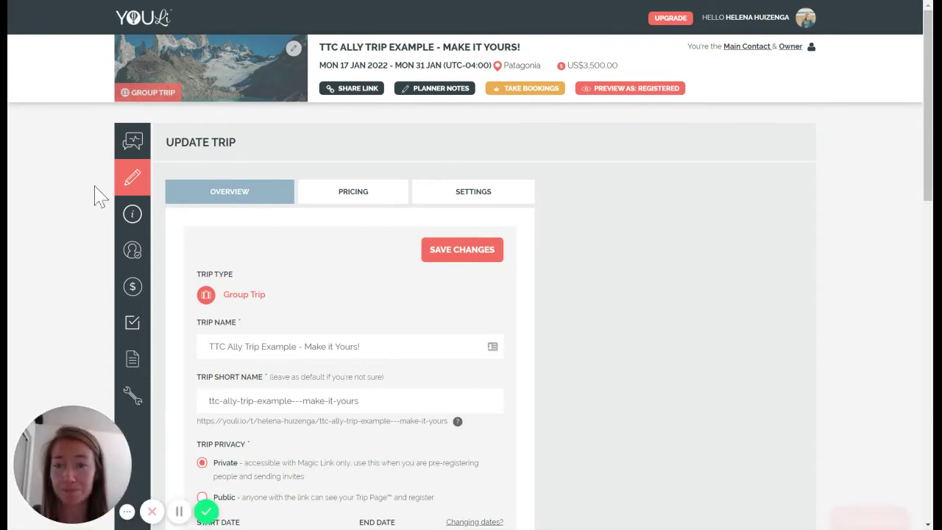
{"action": "scroll", "coordinate": [162, 258], "scroll_direction": "down", "scroll_amount": 1}
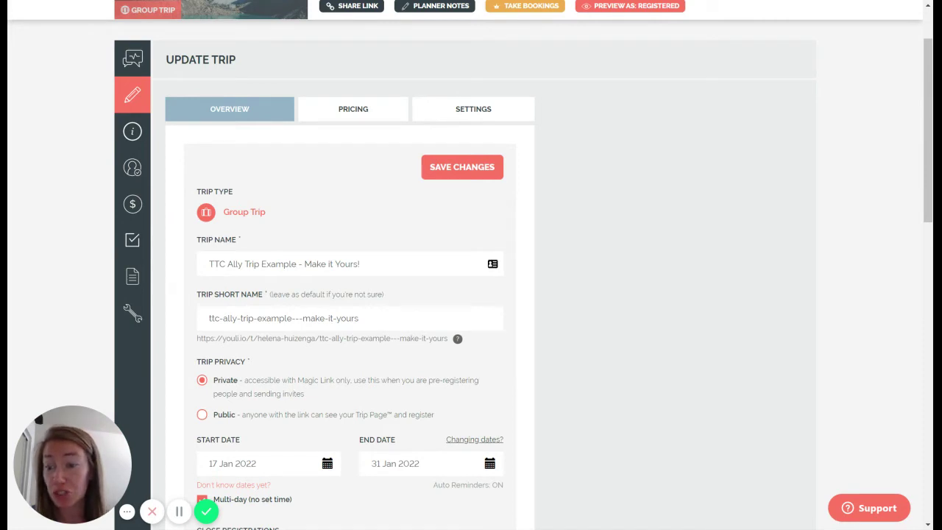
{"action": "scroll", "coordinate": [324, 201], "scroll_direction": "down", "scroll_amount": 2}
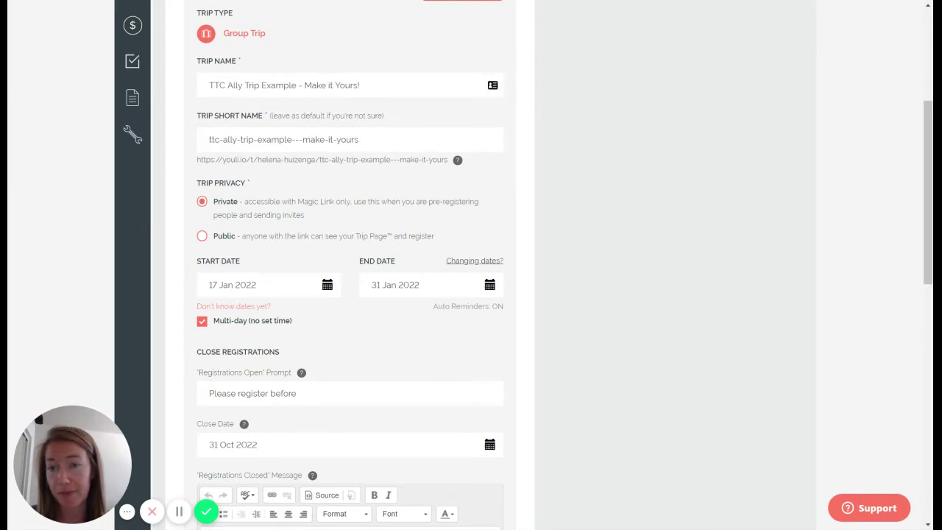
{"action": "scroll", "coordinate": [316, 213], "scroll_direction": "down", "scroll_amount": 1}
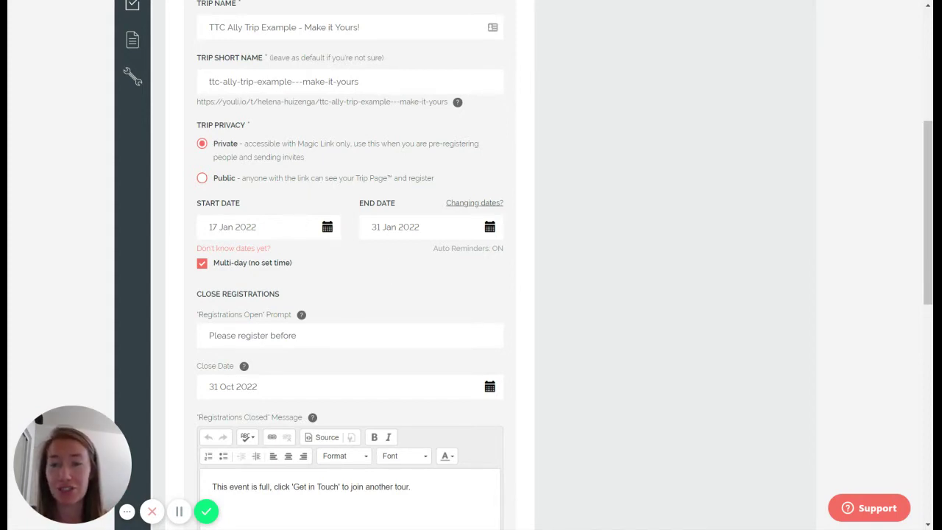
{"action": "scroll", "coordinate": [343, 308], "scroll_direction": "down", "scroll_amount": 2}
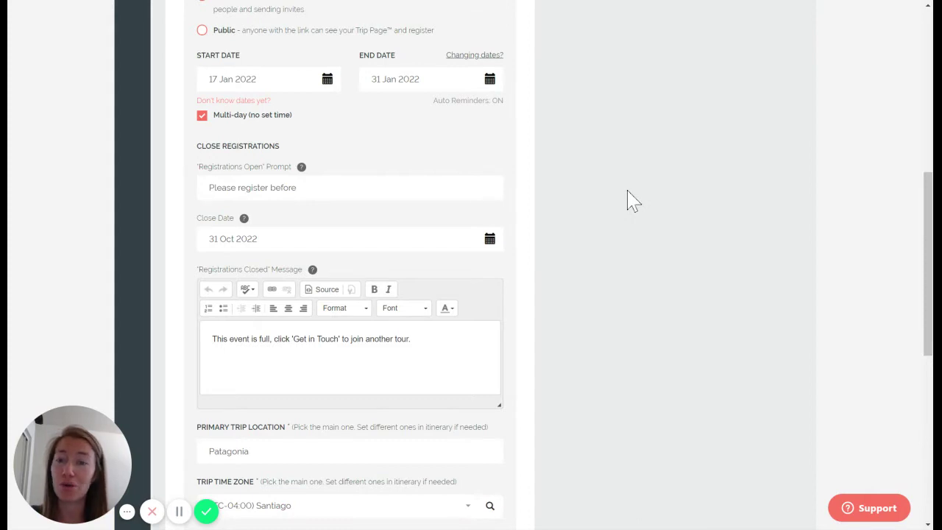
{"action": "scroll", "coordinate": [634, 201], "scroll_direction": "down", "scroll_amount": 3}
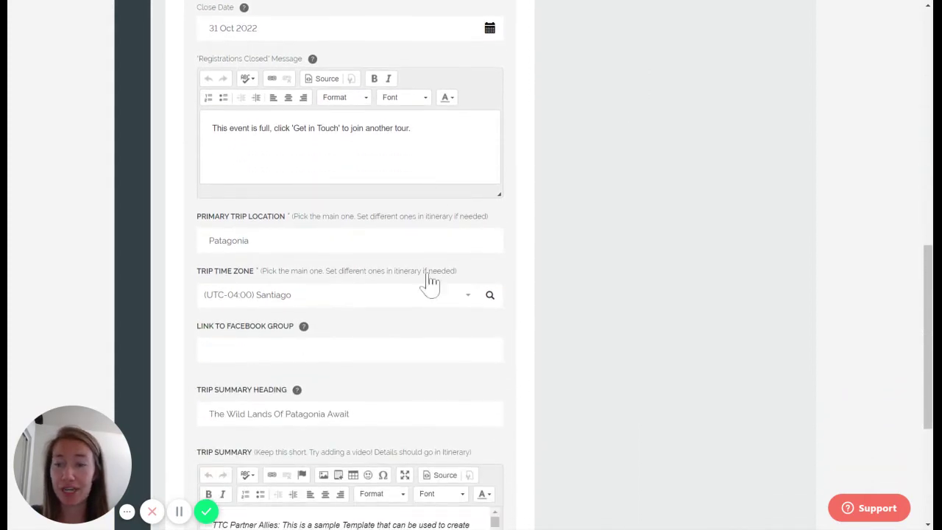
{"action": "scroll", "coordinate": [593, 312], "scroll_direction": "down", "scroll_amount": 3}
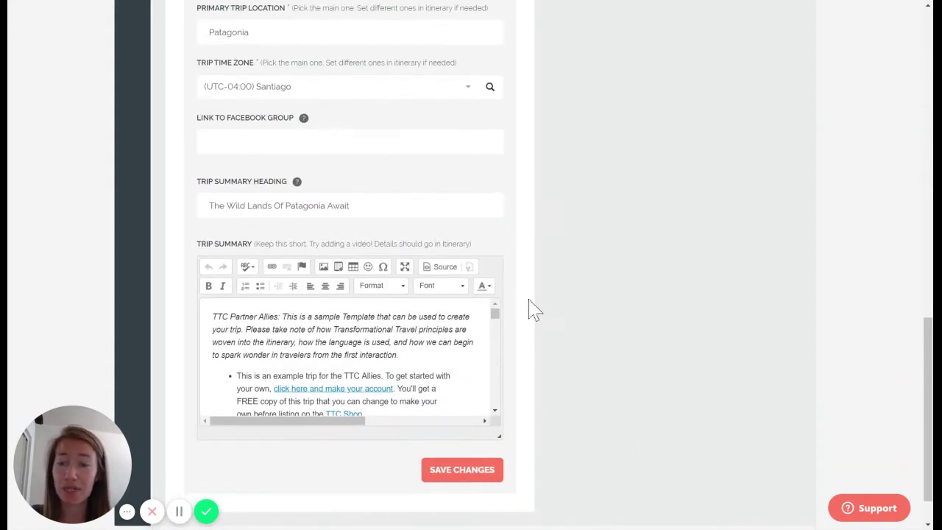
{"action": "scroll", "coordinate": [560, 340], "scroll_direction": "up", "scroll_amount": 8}
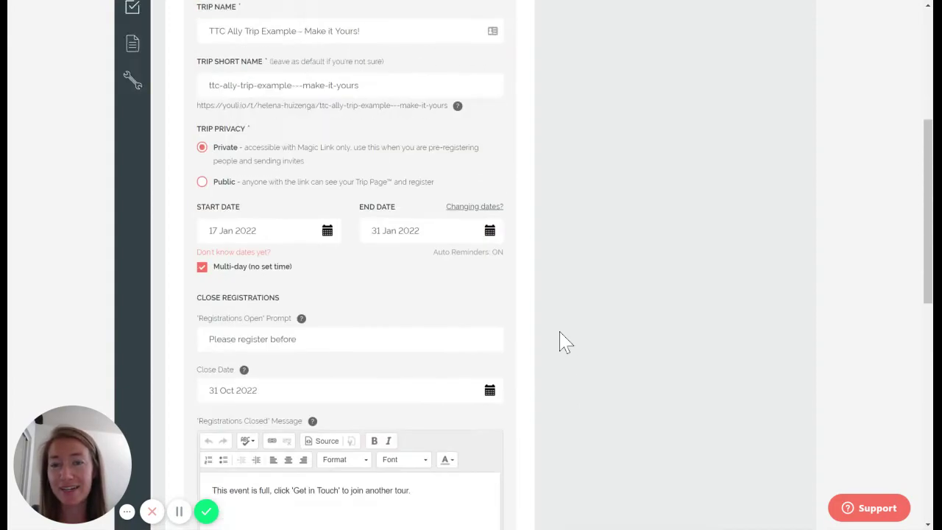
{"action": "scroll", "coordinate": [559, 340], "scroll_direction": "up", "scroll_amount": 4}
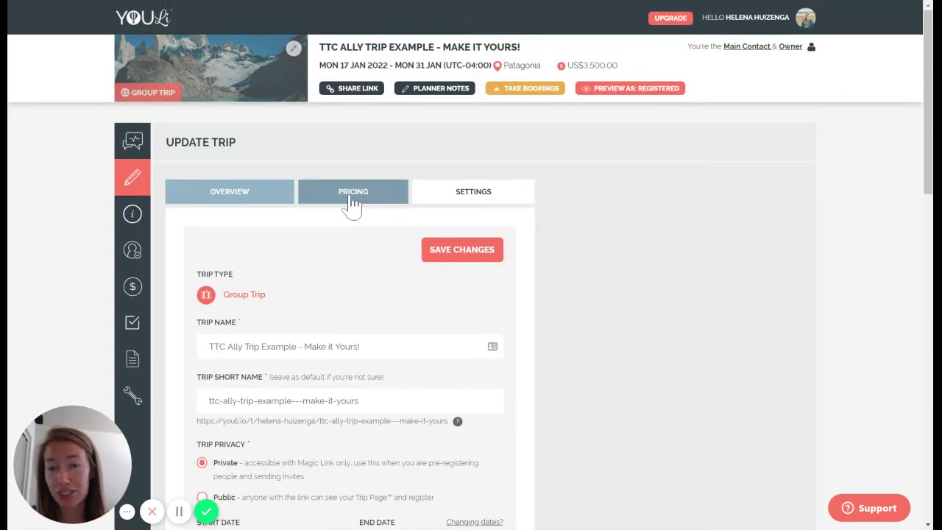
- Review the trip's pricing details, including base price, payment methods, instalment due dates and pricing explanation
{"action": "left_click", "coordinate": [353, 205]}
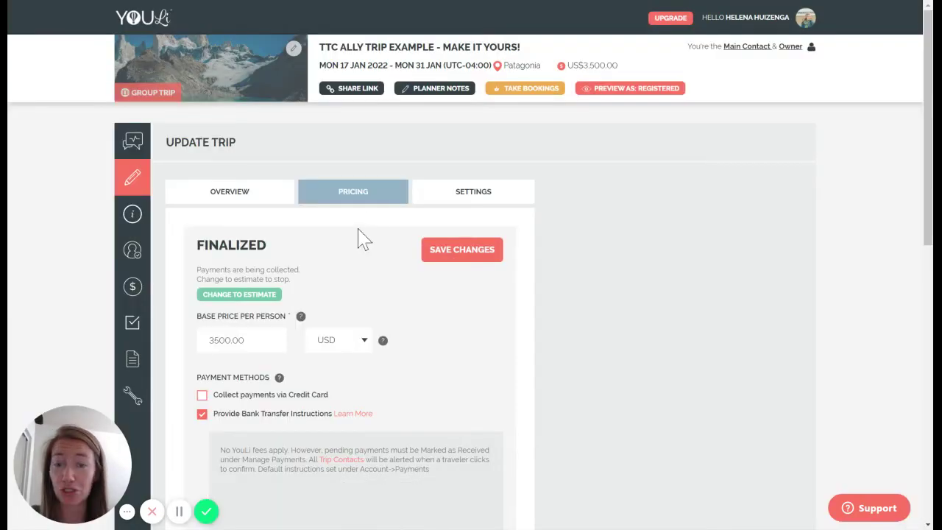
{"action": "scroll", "coordinate": [424, 362], "scroll_direction": "down", "scroll_amount": 1}
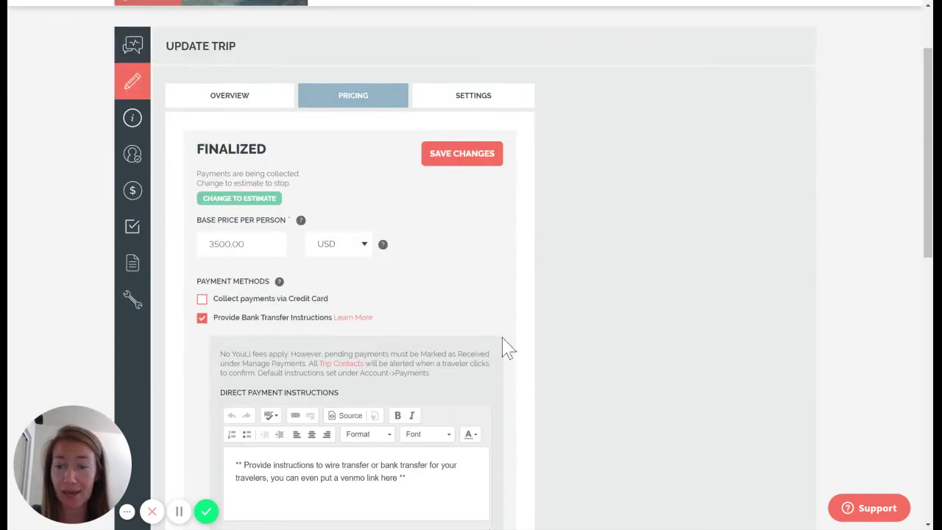
{"action": "scroll", "coordinate": [508, 346], "scroll_direction": "down", "scroll_amount": 2}
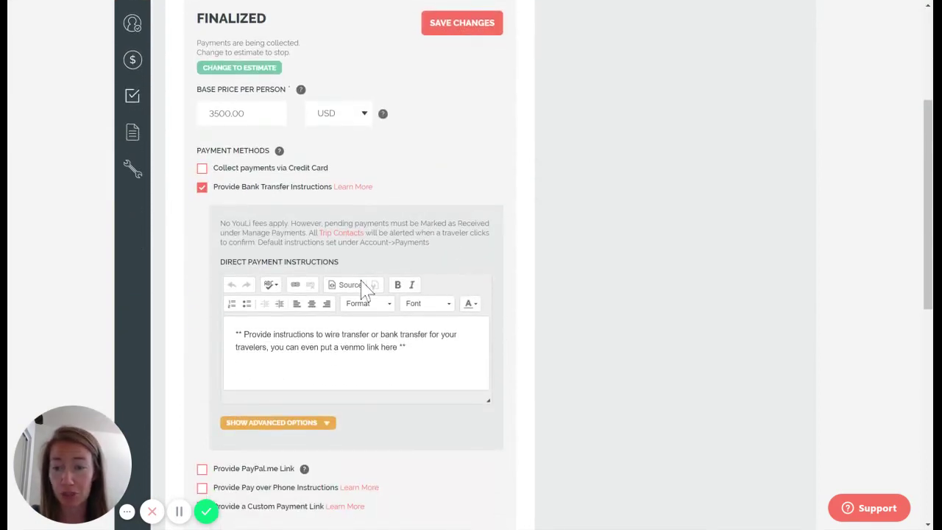
{"action": "scroll", "coordinate": [366, 287], "scroll_direction": "down", "scroll_amount": 4}
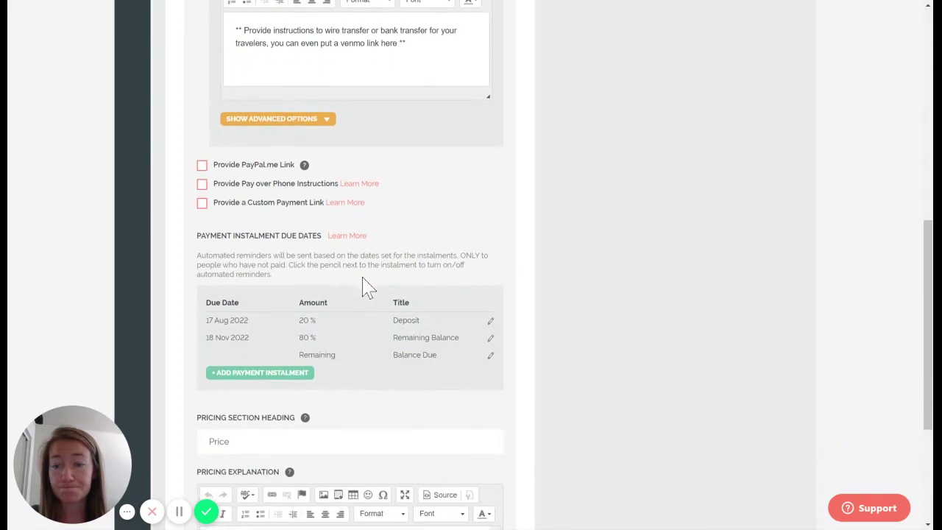
{"action": "scroll", "coordinate": [366, 288], "scroll_direction": "down", "scroll_amount": 3}
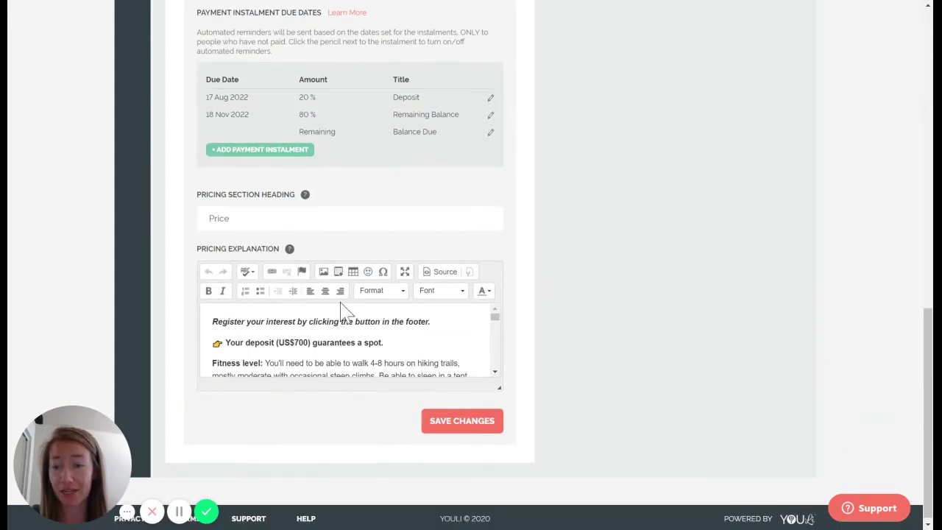
{"action": "scroll", "coordinate": [346, 310], "scroll_direction": "up", "scroll_amount": 10}
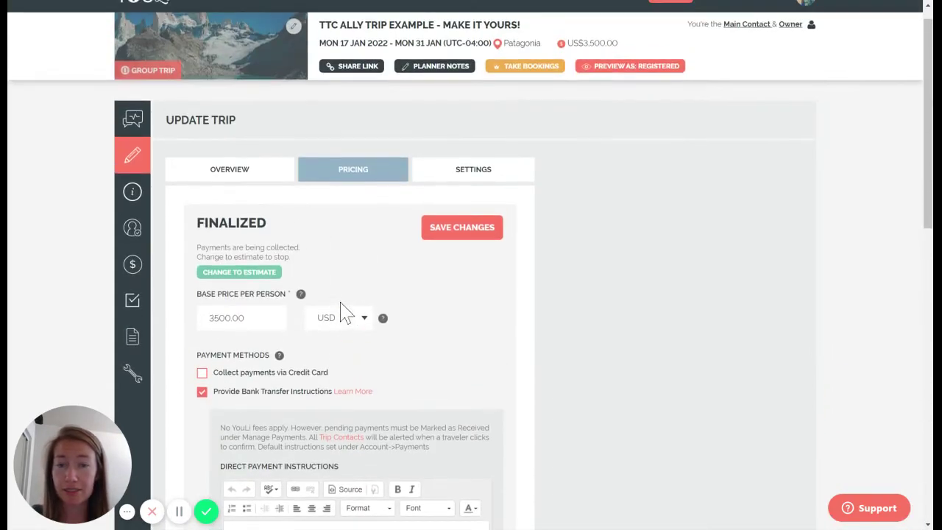
- Review the trip's settings, from registration labels and prompts to the labels per traveler view and the trip page menu labels
{"action": "left_click", "coordinate": [456, 173]}
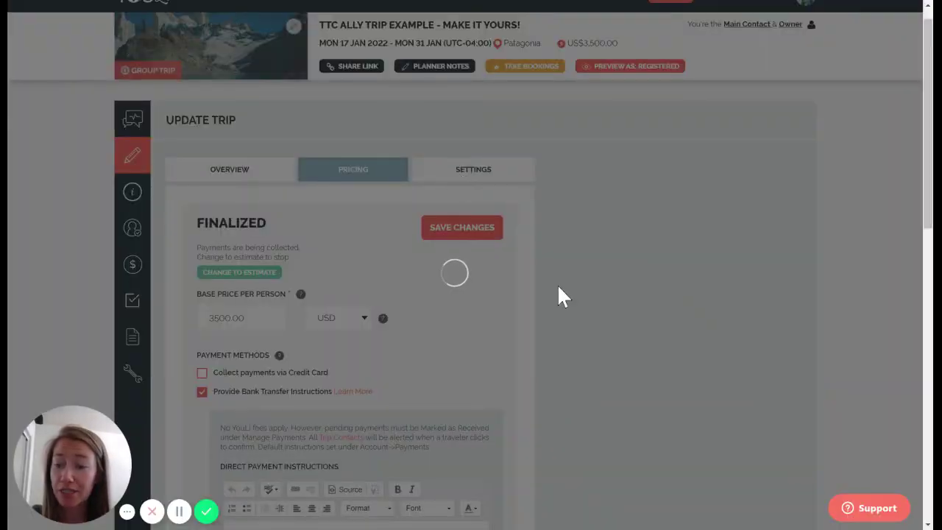
{"action": "scroll", "coordinate": [560, 296], "scroll_direction": "down", "scroll_amount": 5}
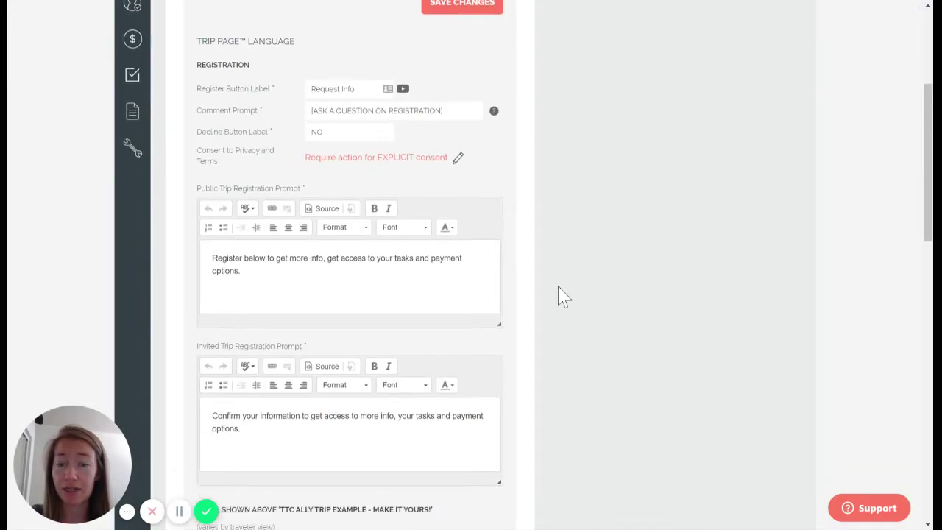
{"action": "scroll", "coordinate": [560, 297], "scroll_direction": "down", "scroll_amount": 3}
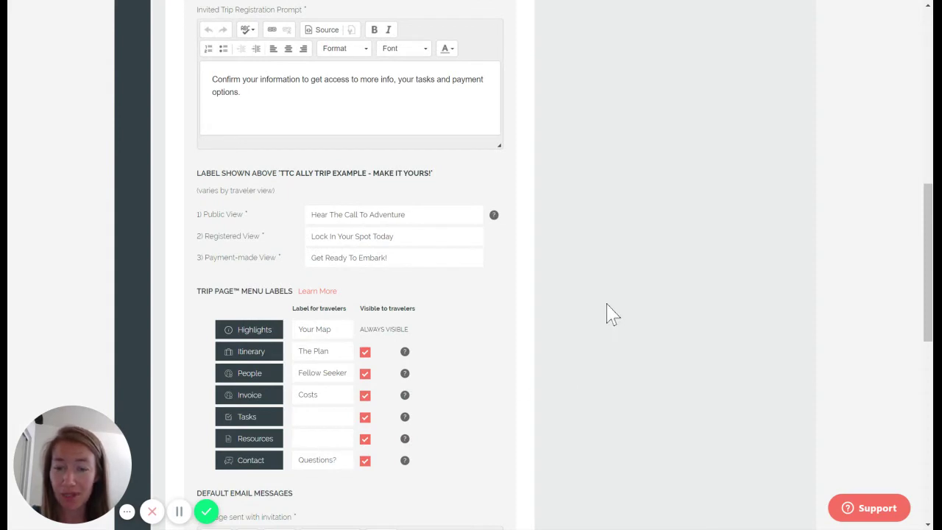
{"action": "scroll", "coordinate": [608, 313], "scroll_direction": "up", "scroll_amount": 3}
{"action": "scroll", "coordinate": [608, 313], "scroll_direction": "up", "scroll_amount": 2}
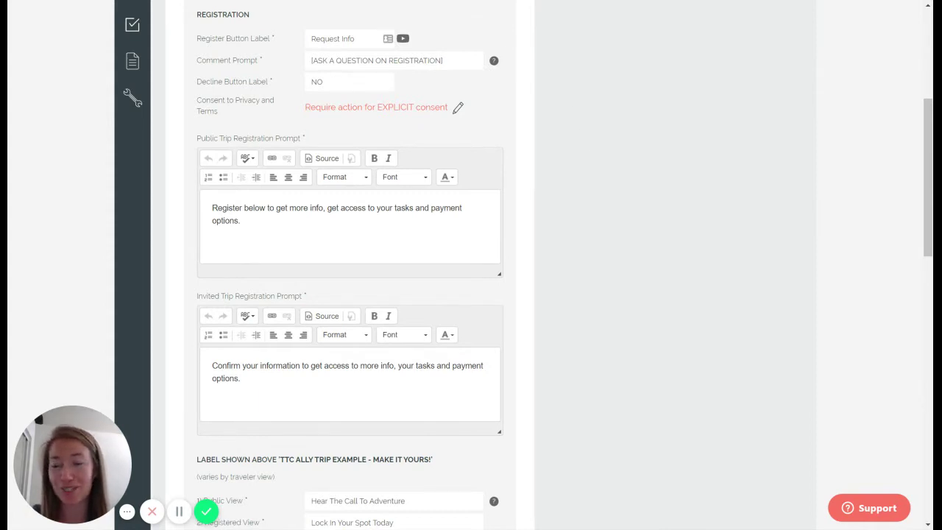
{"action": "scroll", "coordinate": [552, 133], "scroll_direction": "up", "scroll_amount": 6}
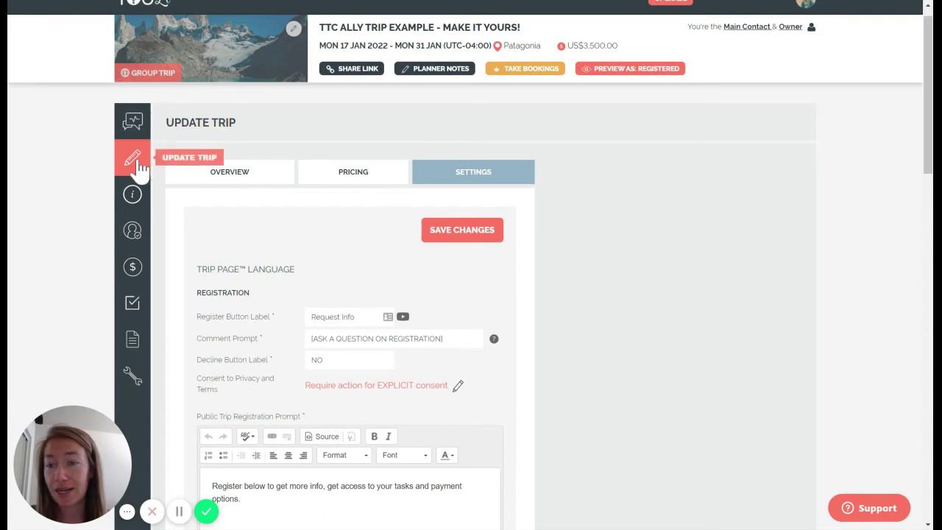
- Open the trip's highlights and itinerary management and review the dated itinerary items and the highlight items
{"action": "left_click", "coordinate": [132, 198]}
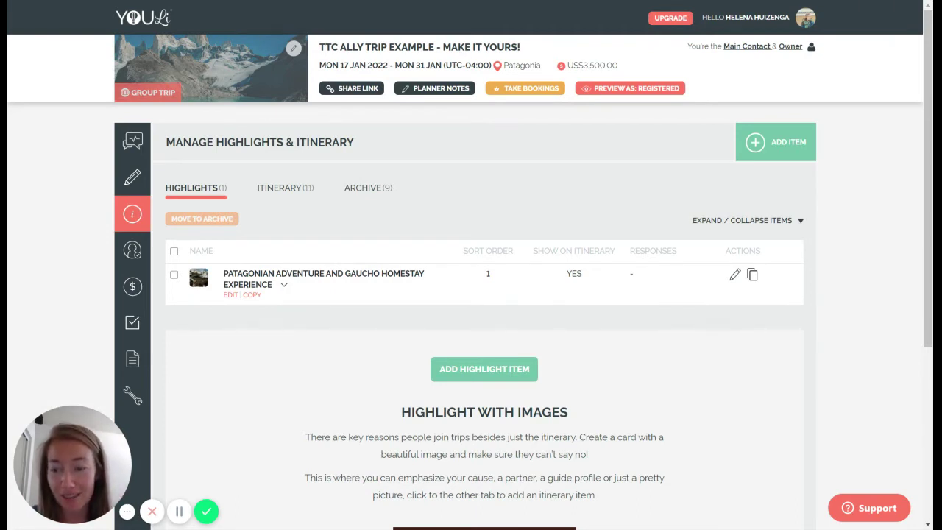
{"action": "left_click", "coordinate": [284, 190]}
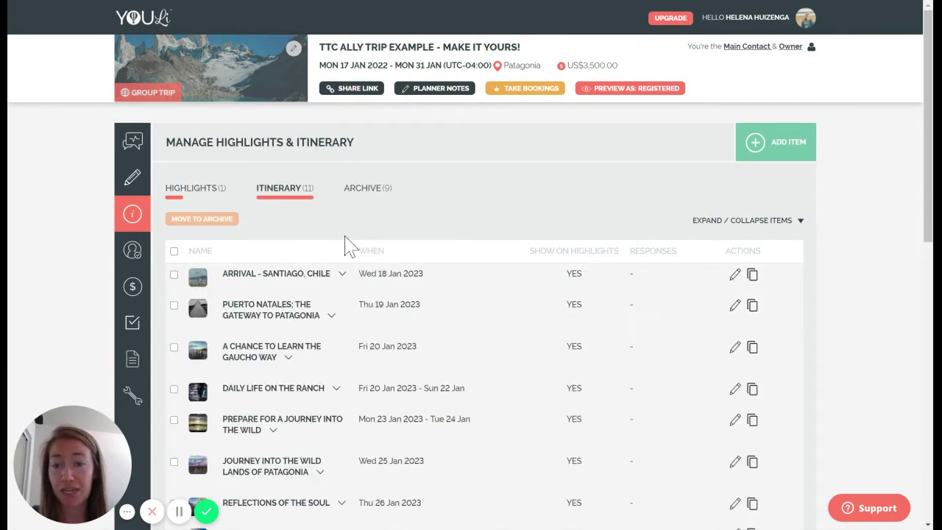
{"action": "scroll", "coordinate": [304, 238], "scroll_direction": "down", "scroll_amount": 3}
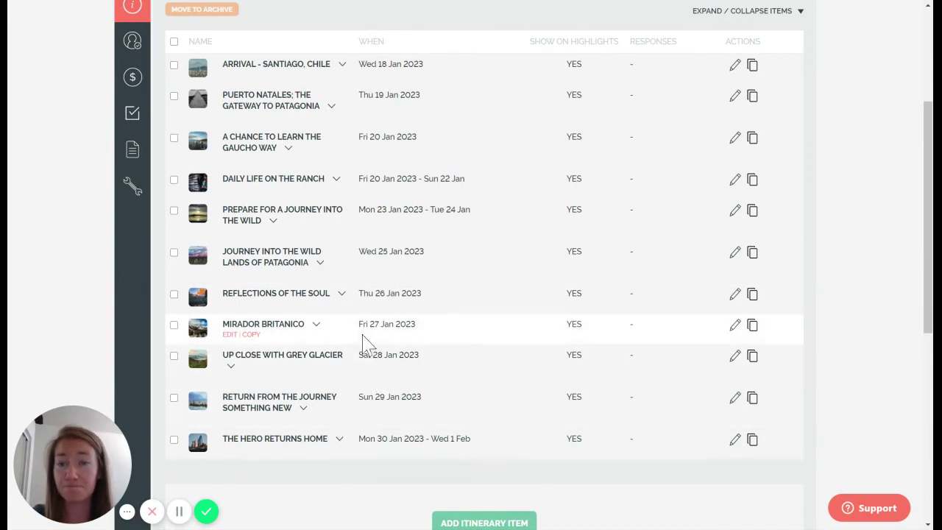
{"action": "scroll", "coordinate": [364, 344], "scroll_direction": "up", "scroll_amount": 2}
{"action": "scroll", "coordinate": [365, 344], "scroll_direction": "up", "scroll_amount": 1}
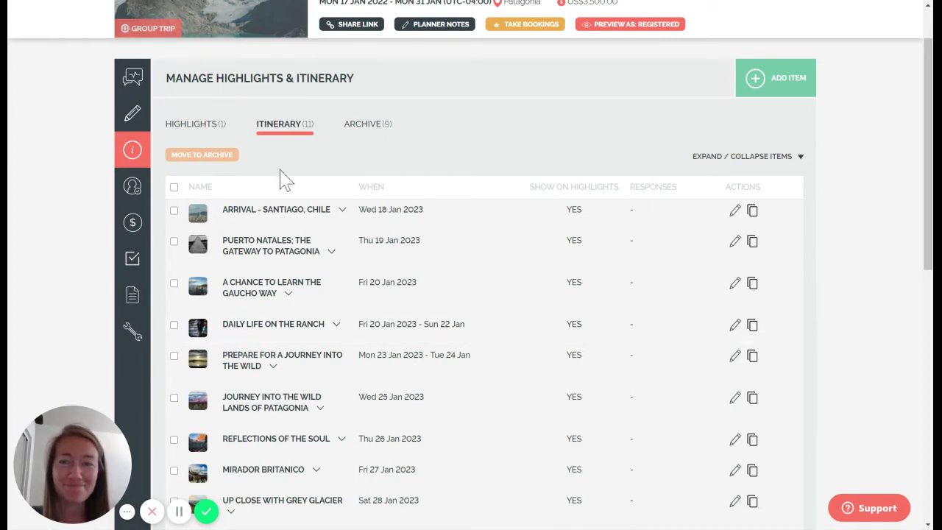
{"action": "left_click", "coordinate": [214, 132]}
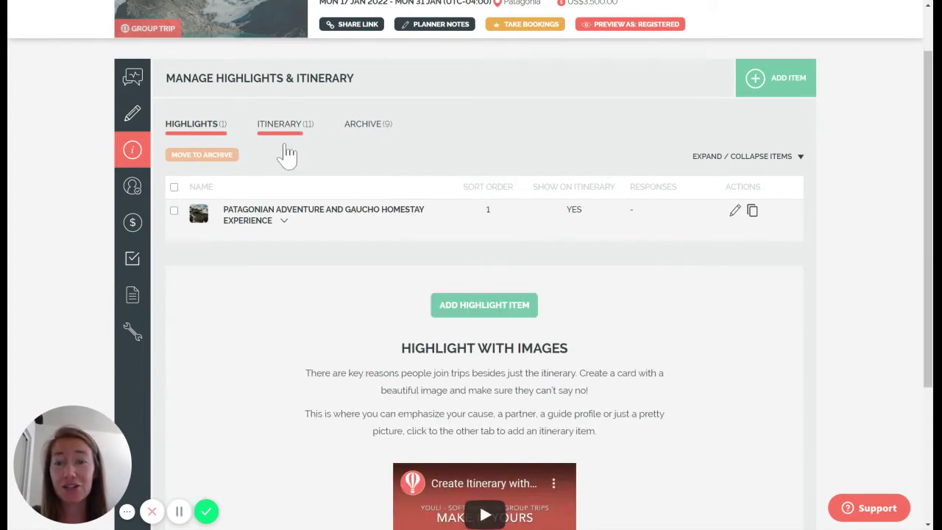
- Open a new item form and compare the Itinerary Item (Detailed) type with the Highlight Item (Program) type
{"action": "left_click", "coordinate": [769, 84]}
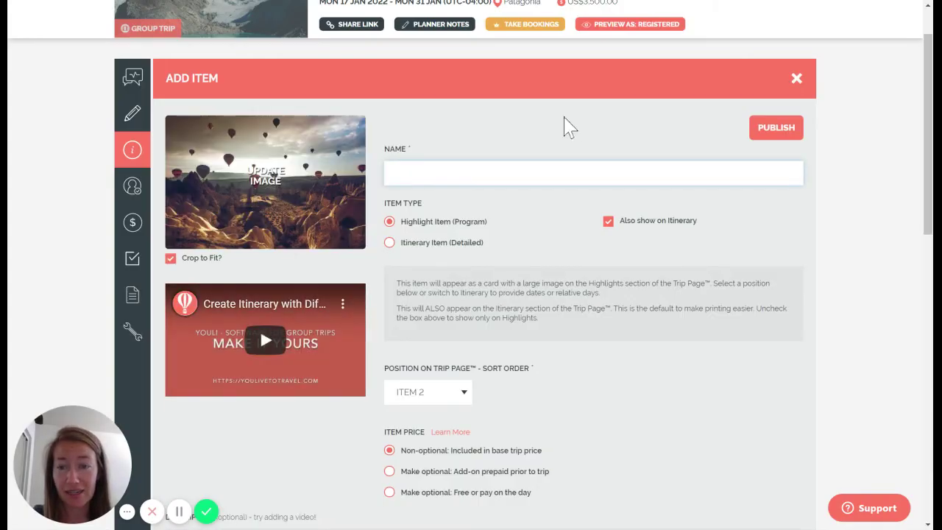
{"action": "left_click", "coordinate": [442, 243]}
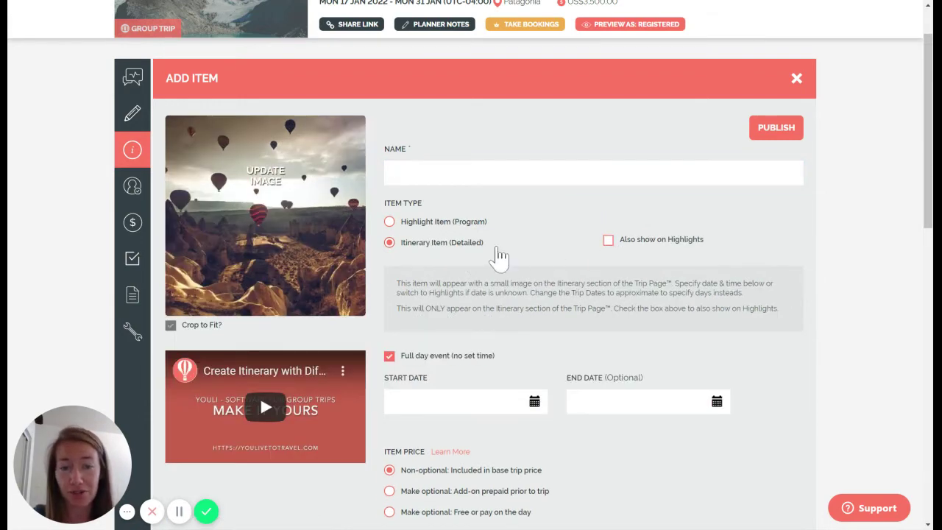
{"action": "left_click", "coordinate": [414, 222]}
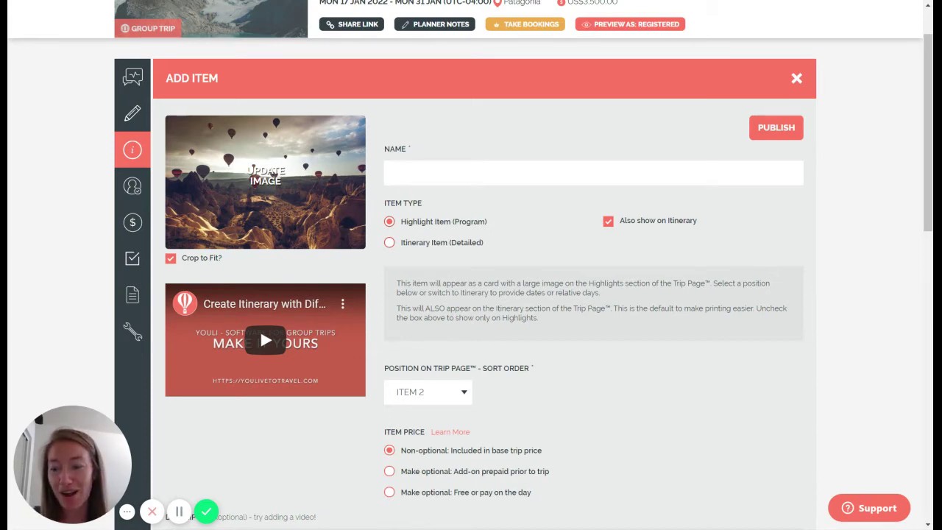
- Examine the new highlight item's remaining options: sort order, item price, description, location, website and document links, tag and visibility
{"action": "scroll", "coordinate": [486, 280], "scroll_direction": "down", "scroll_amount": 2}
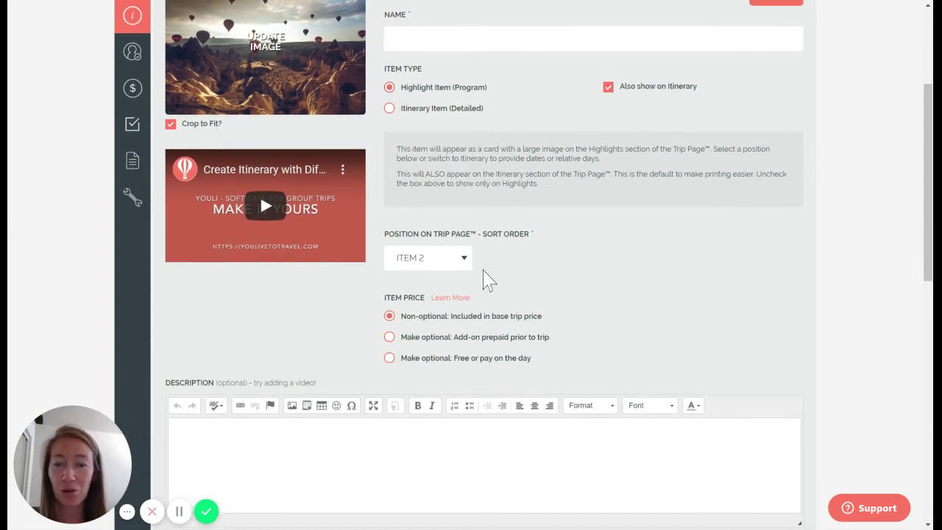
{"action": "scroll", "coordinate": [499, 254], "scroll_direction": "up", "scroll_amount": 1}
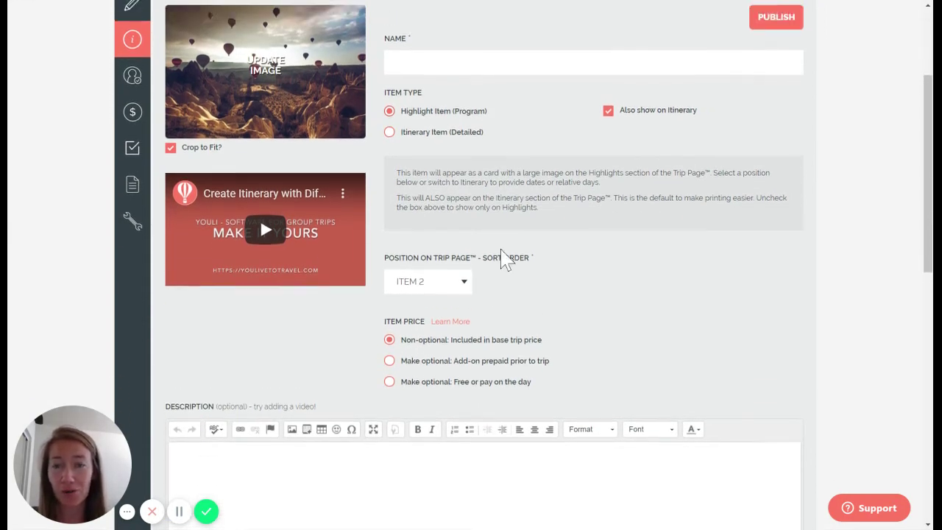
{"action": "scroll", "coordinate": [528, 305], "scroll_direction": "down", "scroll_amount": 1}
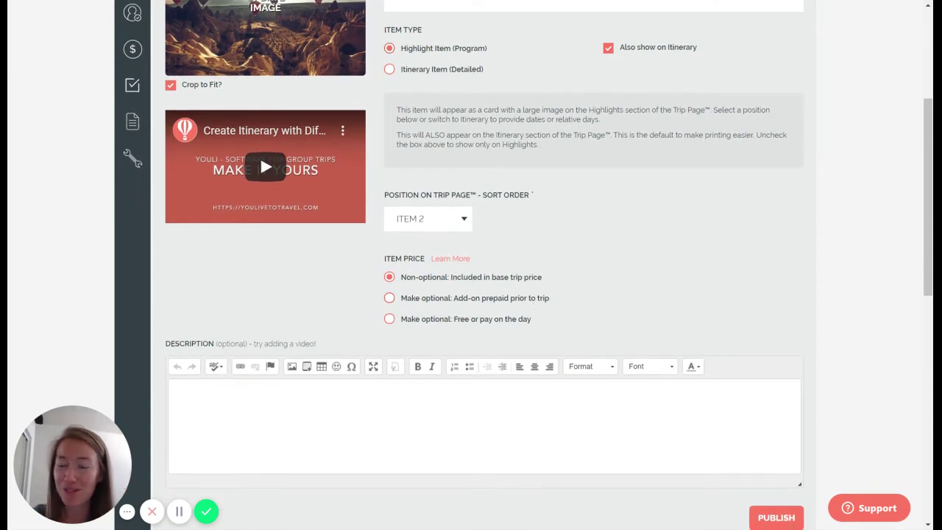
{"action": "scroll", "coordinate": [494, 242], "scroll_direction": "down", "scroll_amount": 1}
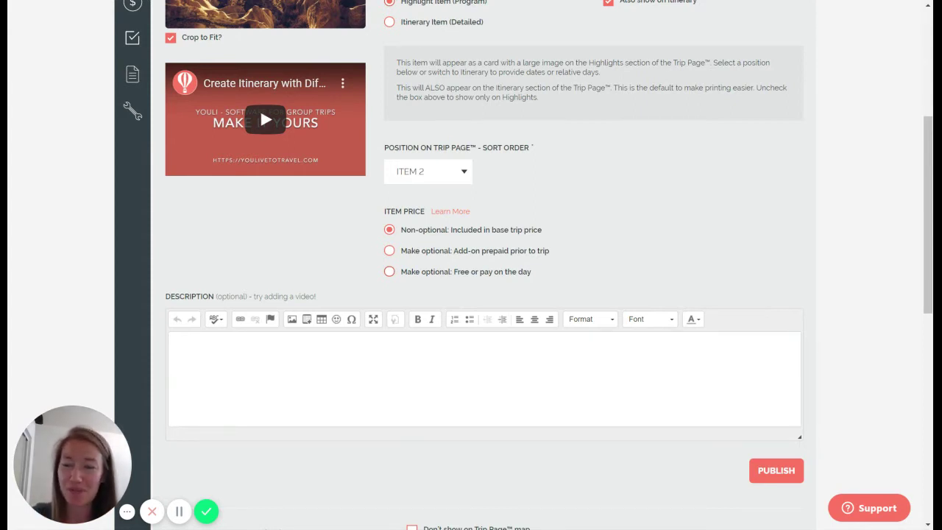
{"action": "scroll", "coordinate": [424, 276], "scroll_direction": "down", "scroll_amount": 1}
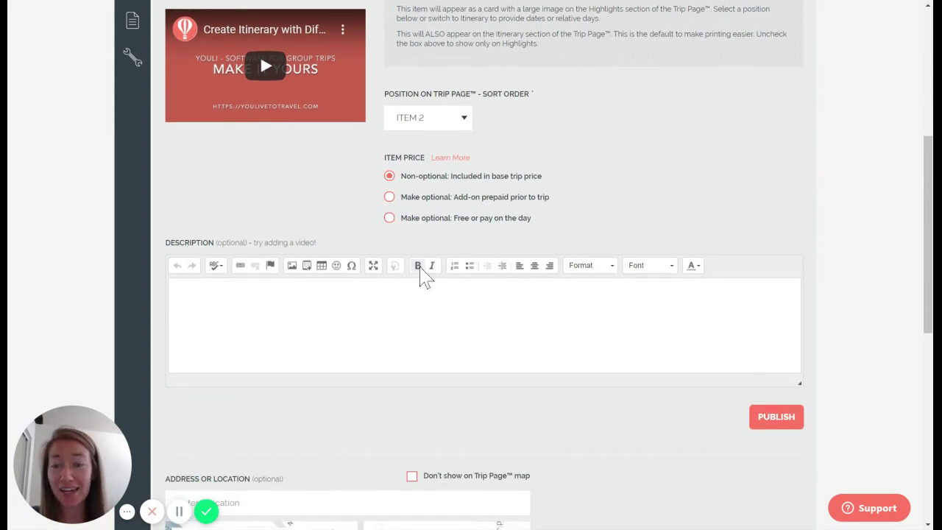
{"action": "scroll", "coordinate": [423, 276], "scroll_direction": "down", "scroll_amount": 1}
{"action": "scroll", "coordinate": [585, 398], "scroll_direction": "down", "scroll_amount": 4}
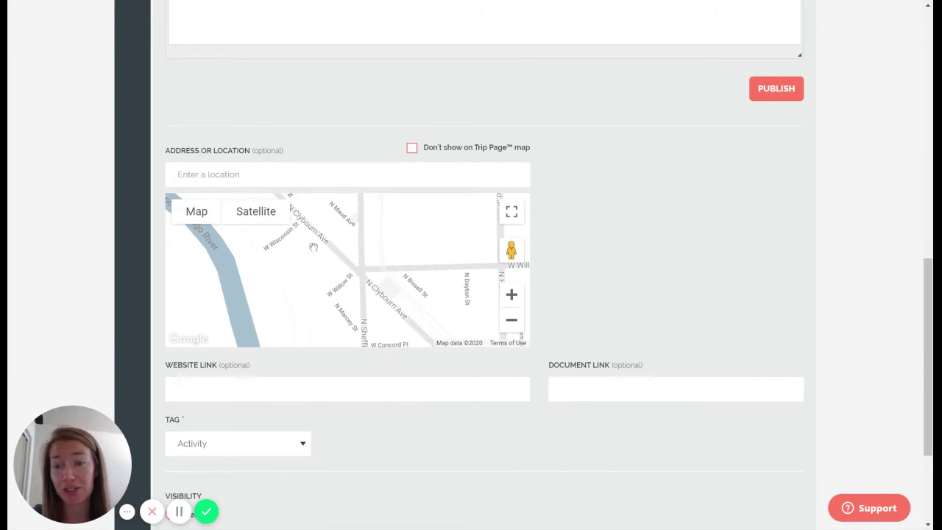
{"action": "scroll", "coordinate": [730, 199], "scroll_direction": "down", "scroll_amount": 3}
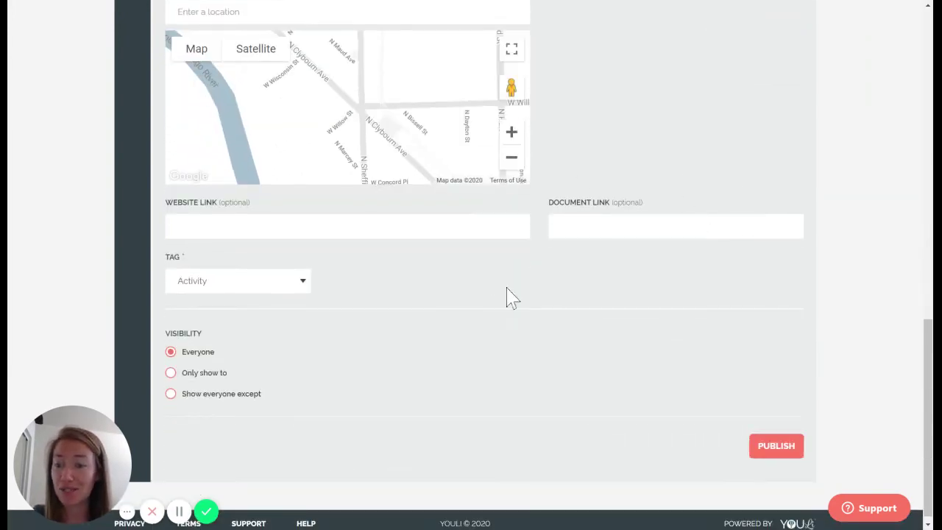
{"action": "scroll", "coordinate": [515, 302], "scroll_direction": "up", "scroll_amount": 10}
{"action": "scroll", "coordinate": [519, 305], "scroll_direction": "up", "scroll_amount": 1}
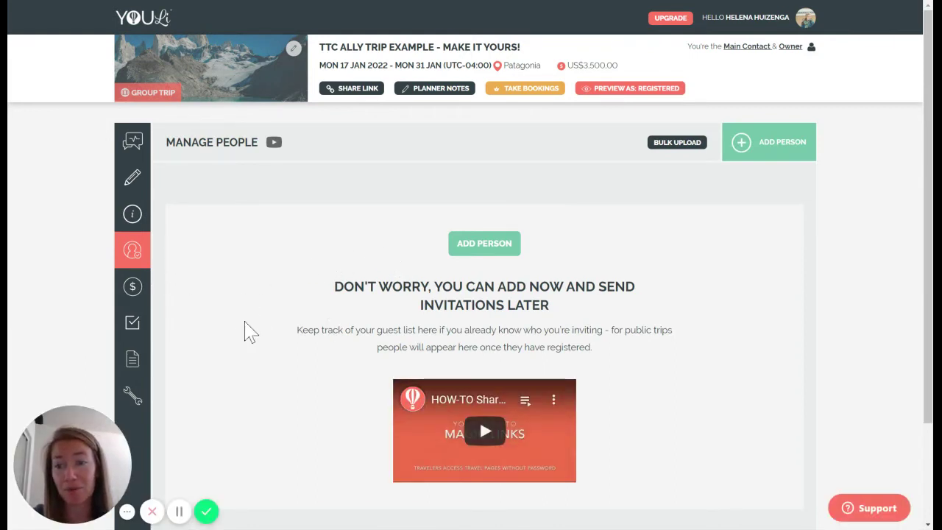
- Review the trip's people management and the fields for adding a person, and close the form without adding anyone
{"action": "scroll", "coordinate": [246, 331], "scroll_direction": "down", "scroll_amount": 2}
{"action": "scroll", "coordinate": [246, 331], "scroll_direction": "up", "scroll_amount": 2}
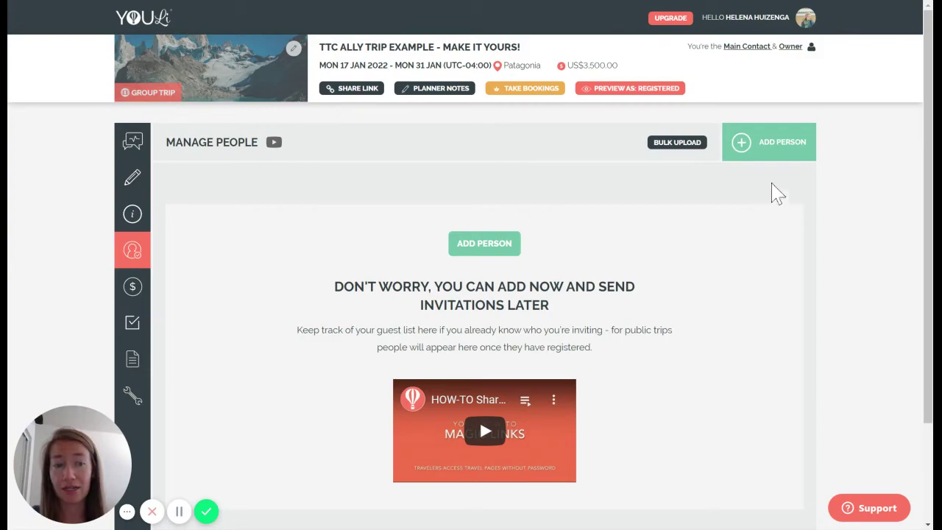
{"action": "left_click", "coordinate": [780, 149]}
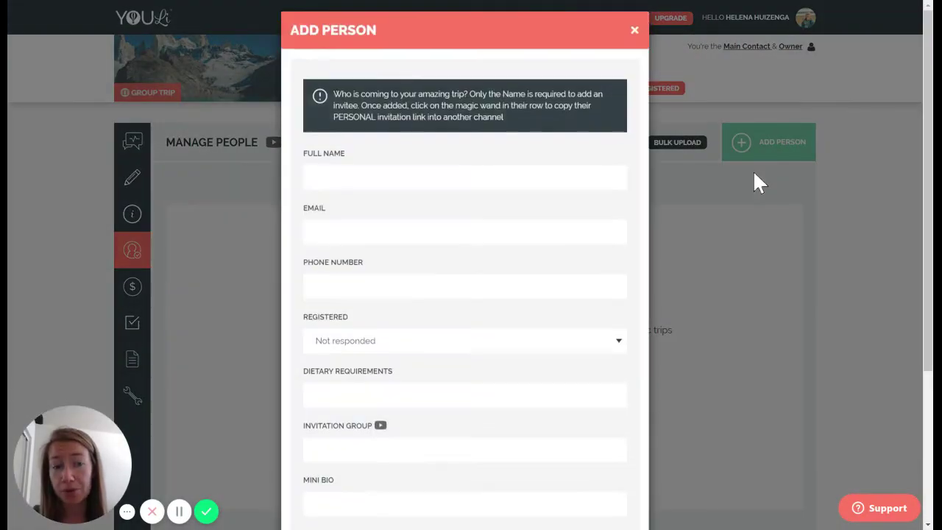
{"action": "scroll", "coordinate": [541, 274], "scroll_direction": "down", "scroll_amount": 3}
{"action": "scroll", "coordinate": [543, 277], "scroll_direction": "up", "scroll_amount": 3}
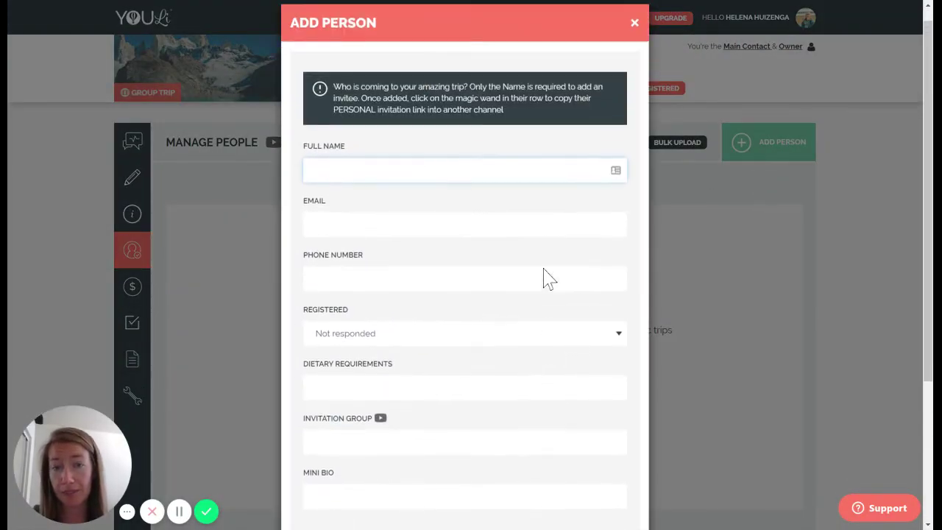
{"action": "left_click", "coordinate": [635, 39]}
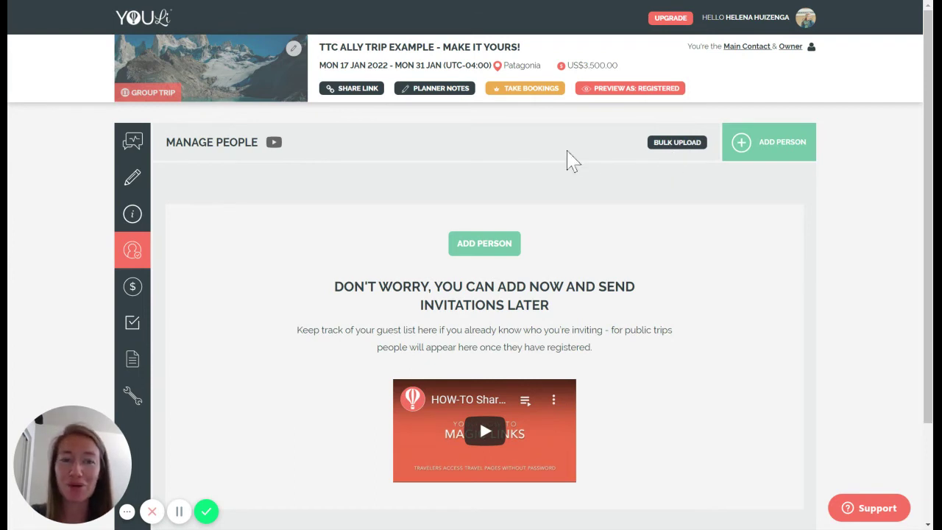
- Open the trip's payment management and review its registered people and payments views
{"action": "scroll", "coordinate": [341, 185], "scroll_direction": "down", "scroll_amount": 1}
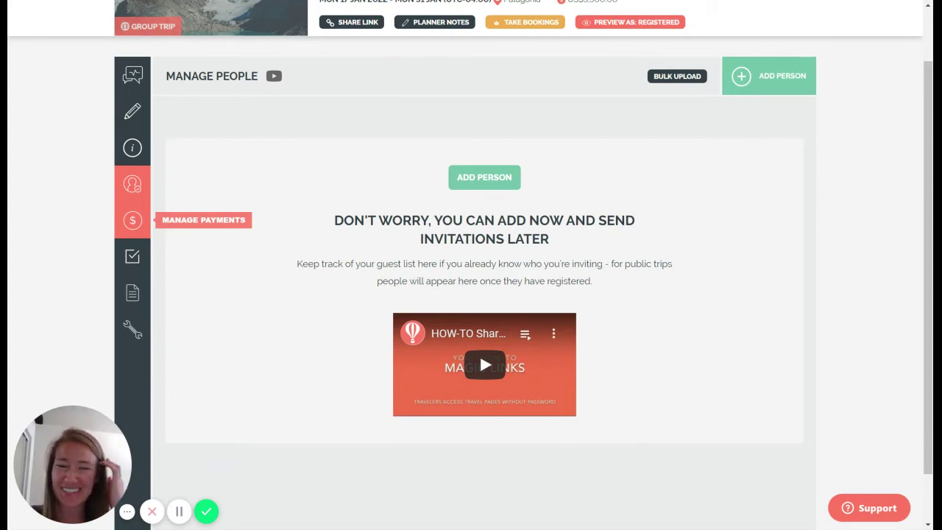
{"action": "left_click", "coordinate": [133, 220]}
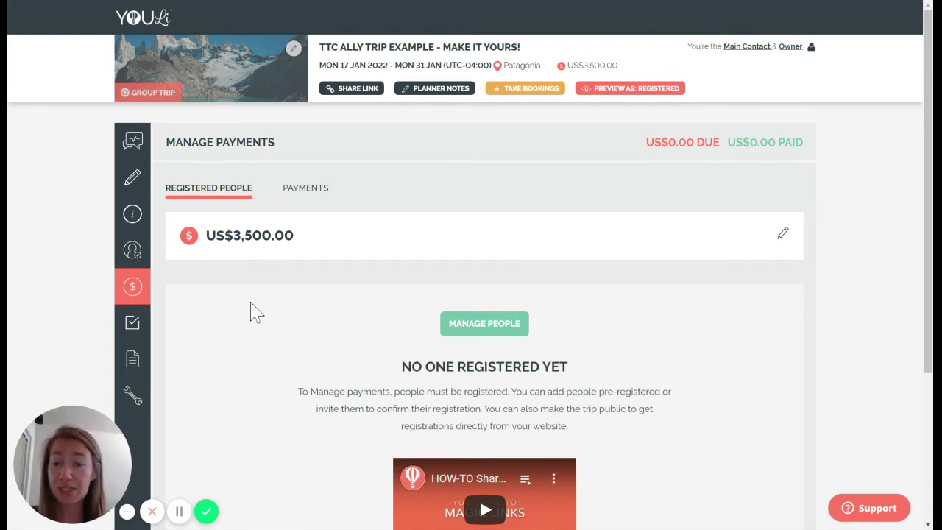
{"action": "scroll", "coordinate": [257, 299], "scroll_direction": "down", "scroll_amount": 1}
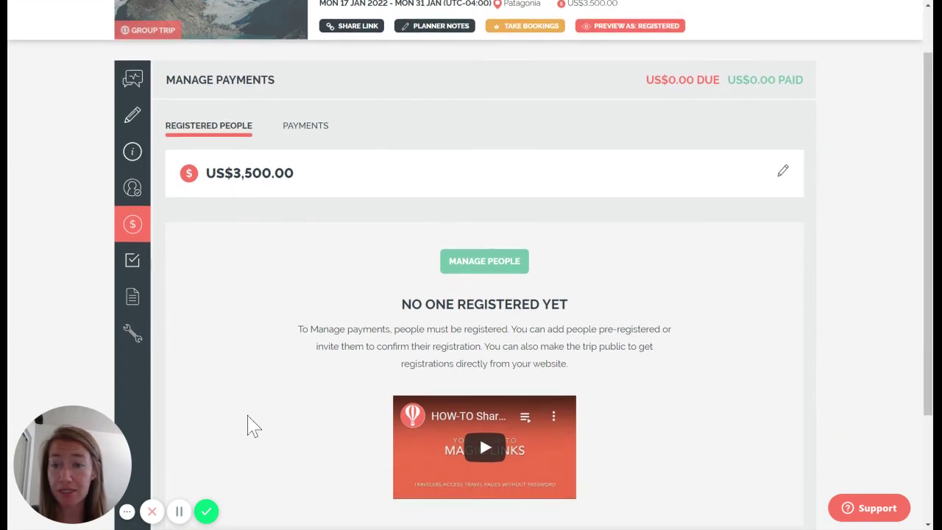
{"action": "scroll", "coordinate": [249, 424], "scroll_direction": "down", "scroll_amount": 2}
{"action": "scroll", "coordinate": [257, 424], "scroll_direction": "up", "scroll_amount": 3}
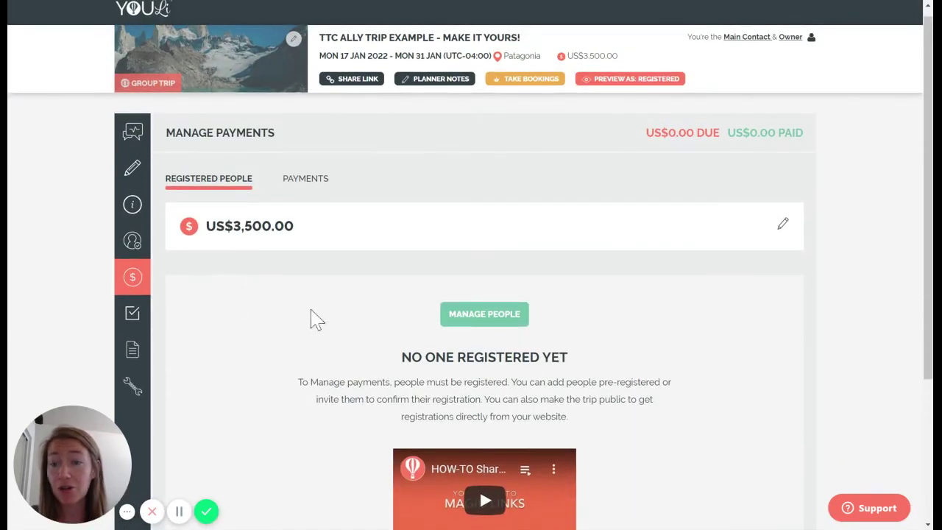
{"action": "left_click", "coordinate": [317, 181]}
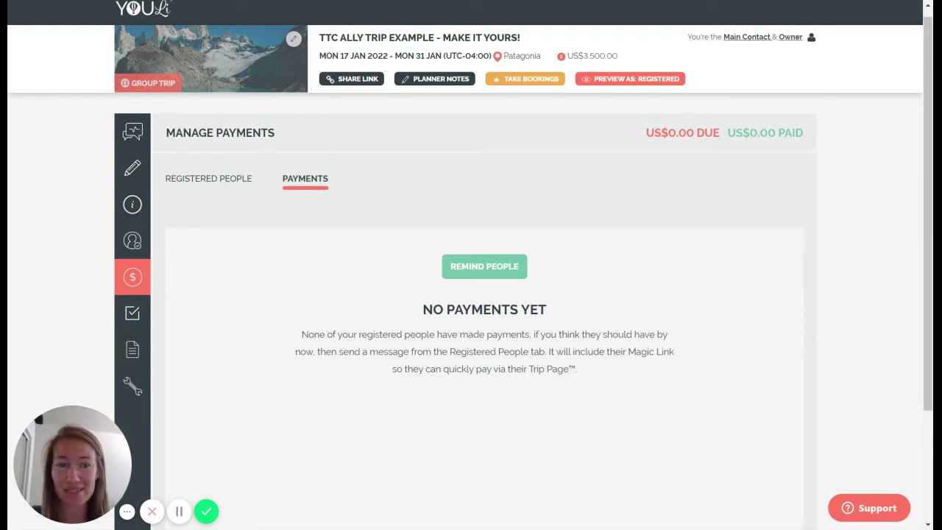
{"action": "scroll", "coordinate": [471, 295], "scroll_direction": "down", "scroll_amount": 1}
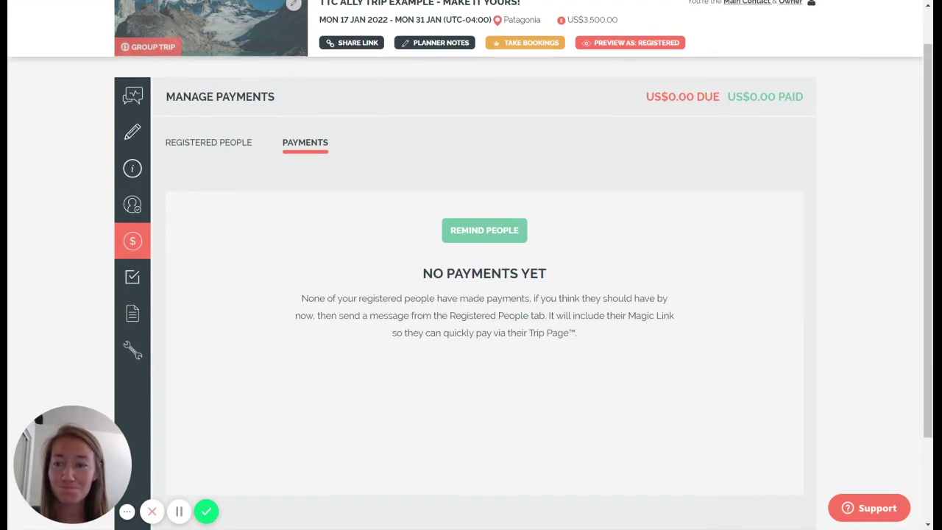
- Open the trip's traveler tasks, start a new task form and examine its response due date and automated reminder schedule
{"action": "left_click", "coordinate": [133, 277]}
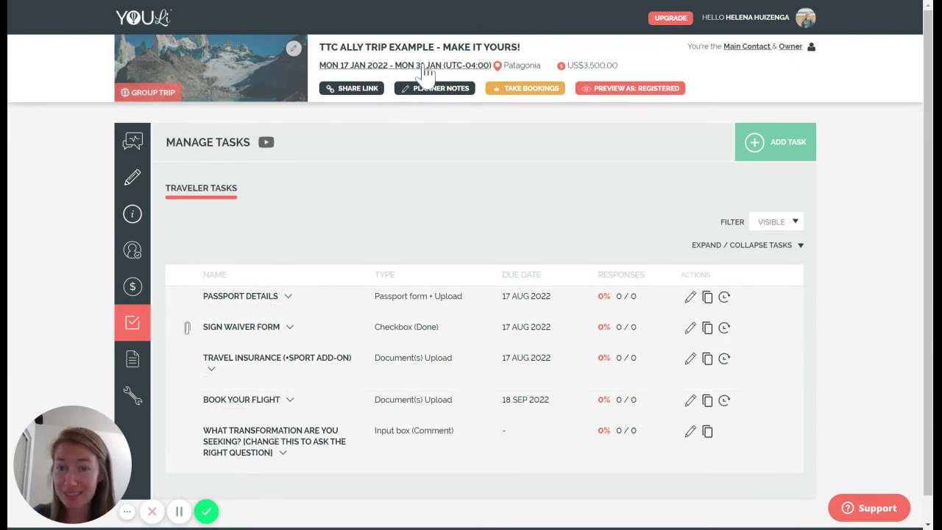
{"action": "scroll", "coordinate": [272, 286], "scroll_direction": "down", "scroll_amount": 1}
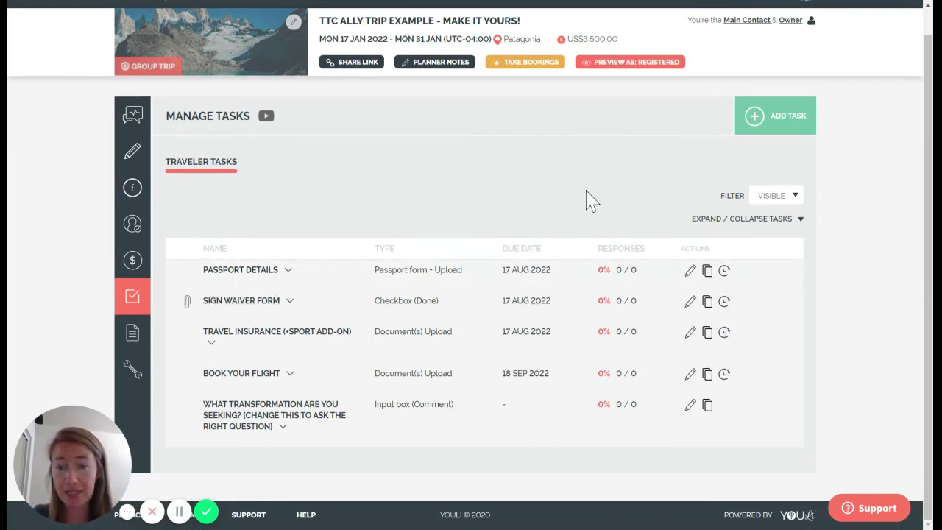
{"action": "left_click", "coordinate": [773, 131]}
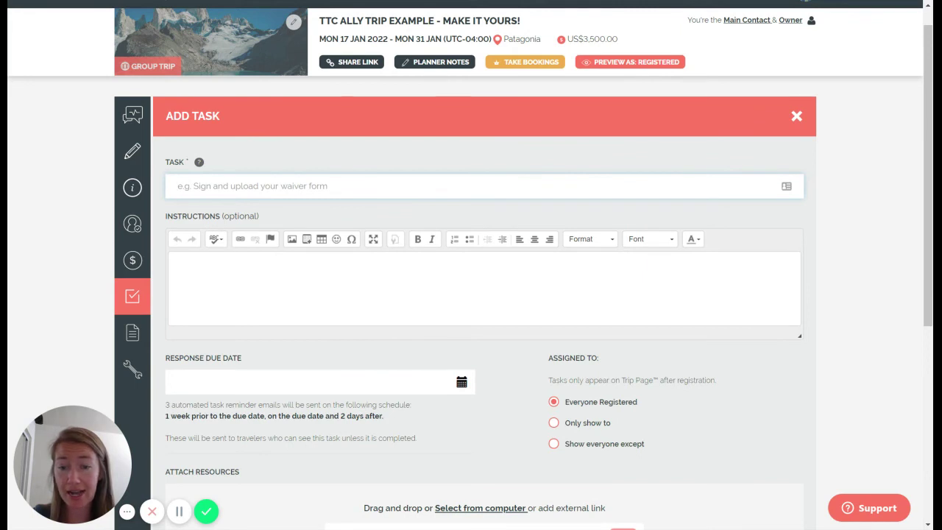
{"action": "scroll", "coordinate": [463, 393], "scroll_direction": "down", "scroll_amount": 2}
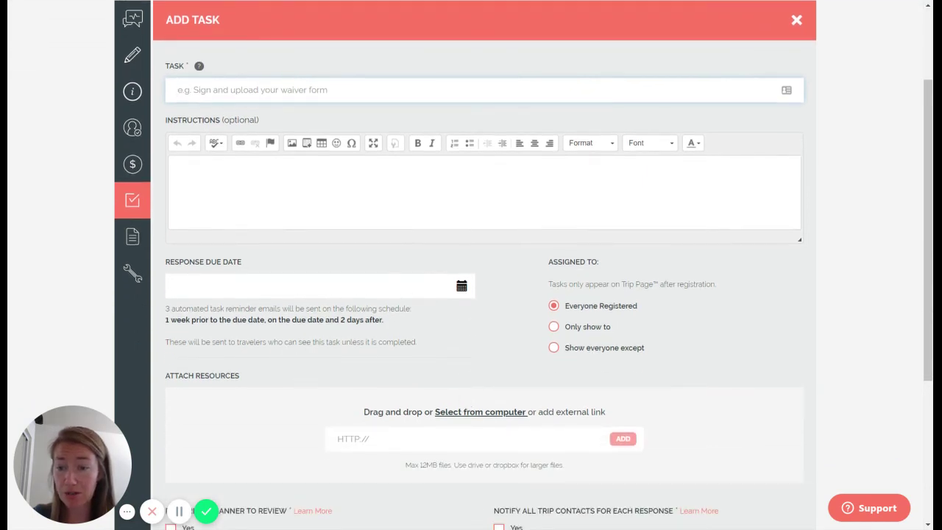
{"action": "left_click_drag", "start_coordinate": [167, 309], "coordinate": [384, 321]}
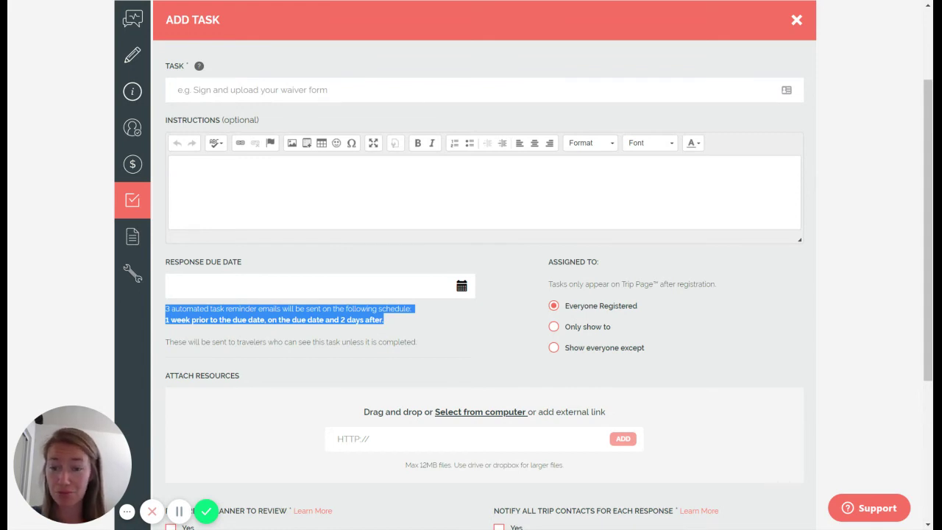
- Examine the new task form's assignment, attached resources, planner review, contact notification and required response type options
{"action": "scroll", "coordinate": [447, 335], "scroll_direction": "down", "scroll_amount": 4}
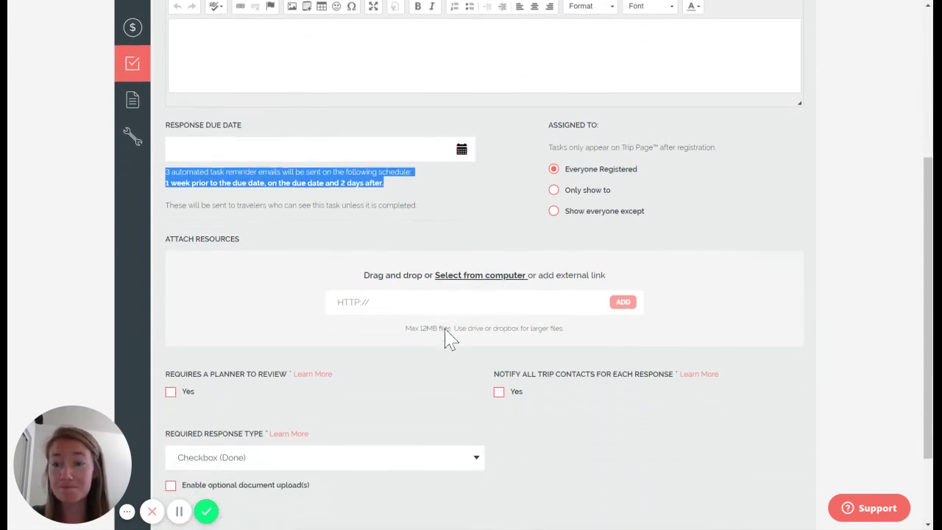
{"action": "scroll", "coordinate": [450, 339], "scroll_direction": "down", "scroll_amount": 1}
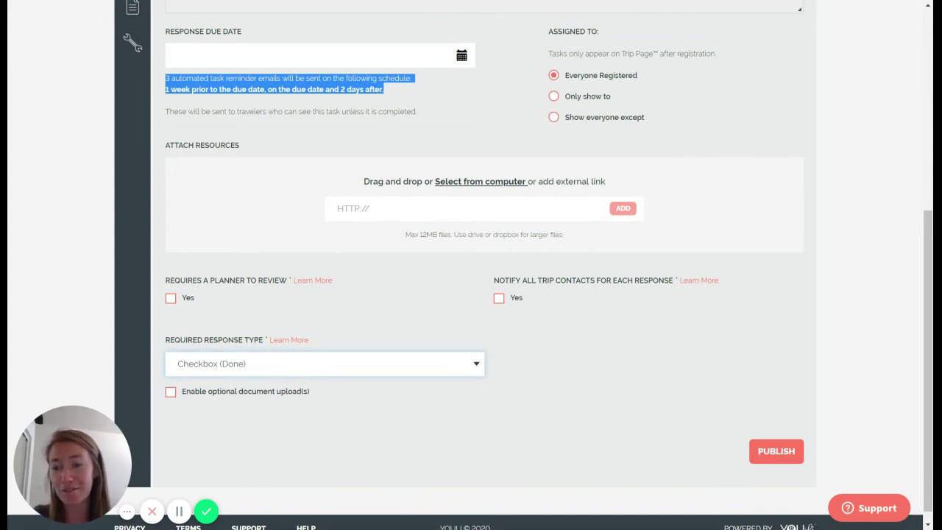
{"action": "left_click", "coordinate": [591, 368]}
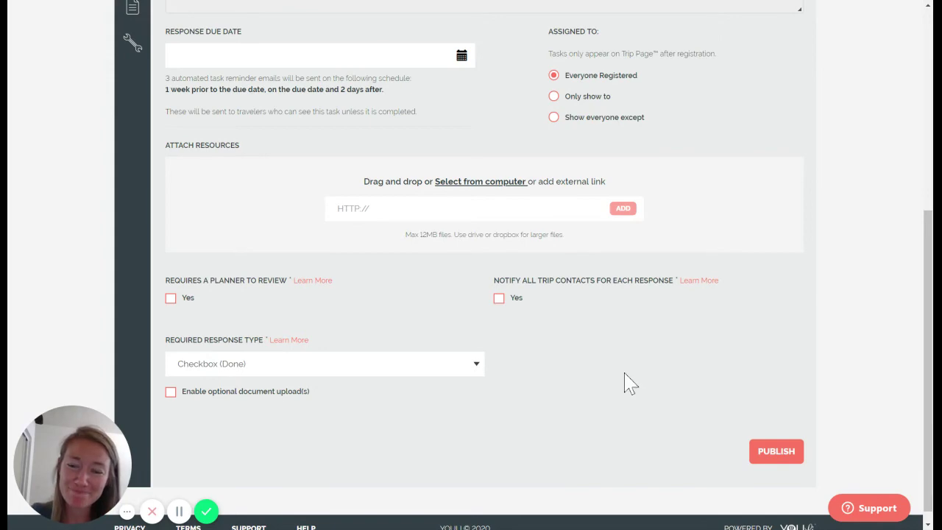
{"action": "scroll", "coordinate": [624, 384], "scroll_direction": "up", "scroll_amount": 5}
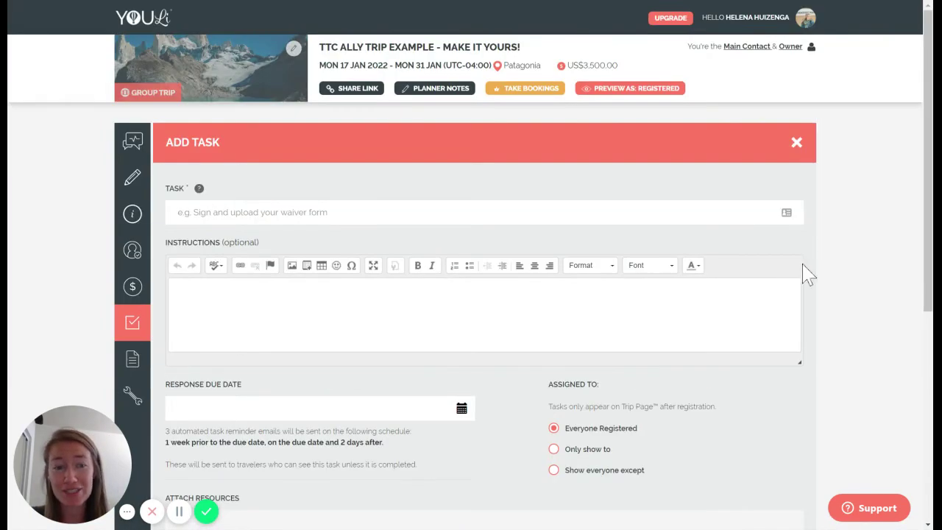
{"action": "scroll", "coordinate": [707, 382], "scroll_direction": "down", "scroll_amount": 5}
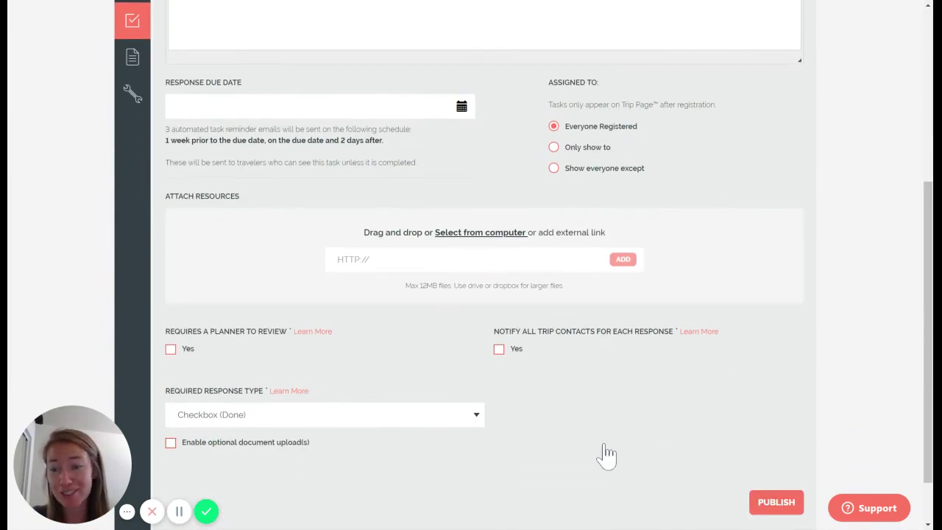
{"action": "scroll", "coordinate": [606, 452], "scroll_direction": "up", "scroll_amount": 4}
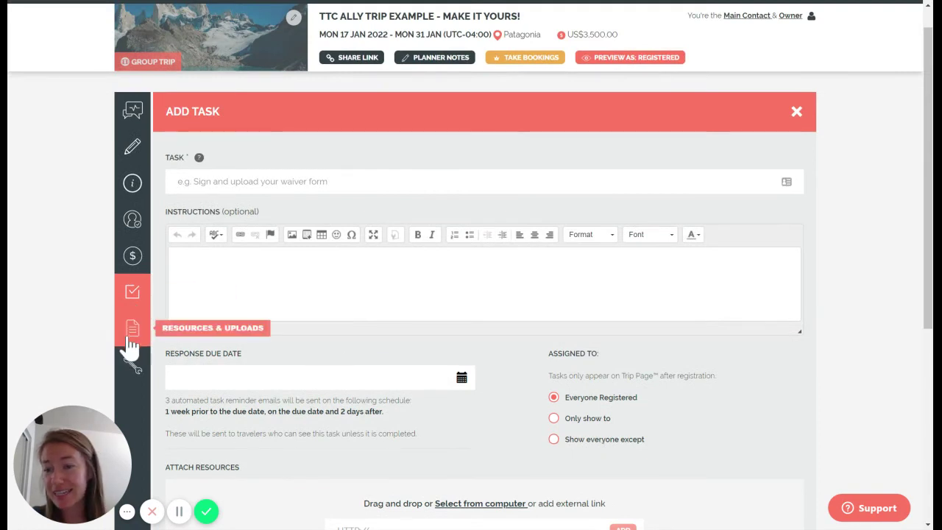
- Review the trip's uploads from people and its trip resources, and open the trip planner settings
{"action": "left_click", "coordinate": [130, 339]}
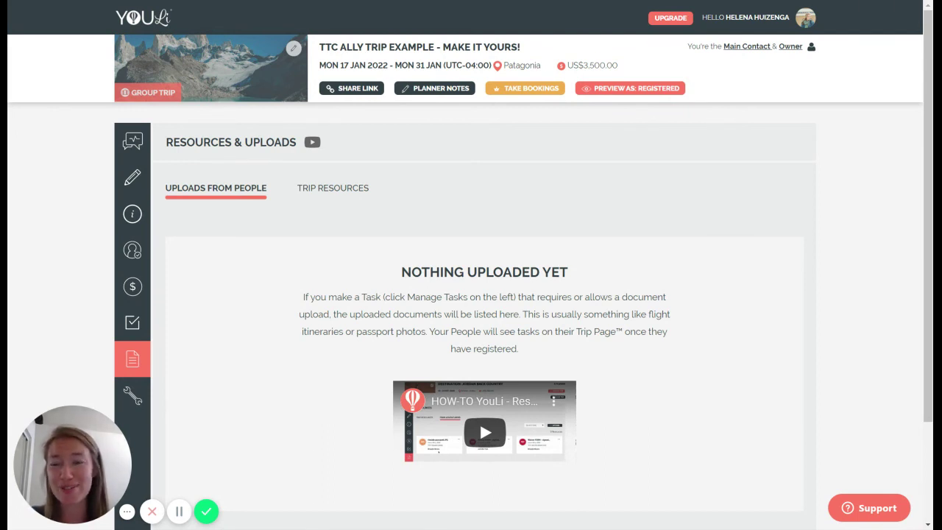
{"action": "left_click", "coordinate": [343, 192]}
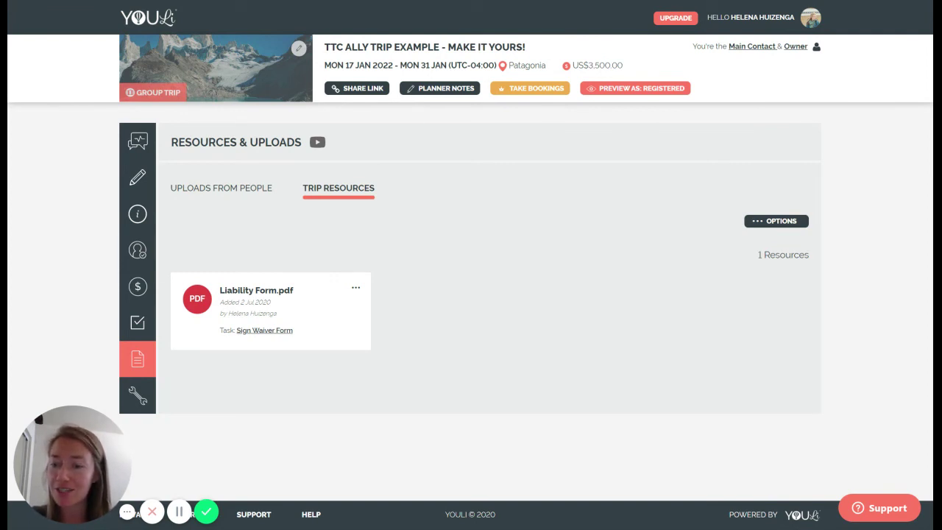
{"action": "left_click", "coordinate": [138, 404]}
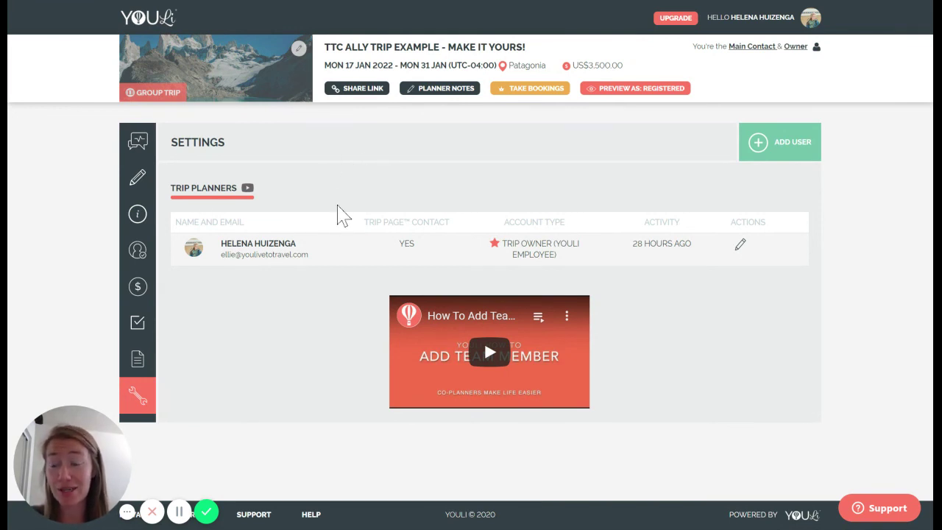
- Open the support help widget and search it for "payment"
{"action": "left_click", "coordinate": [881, 509]}
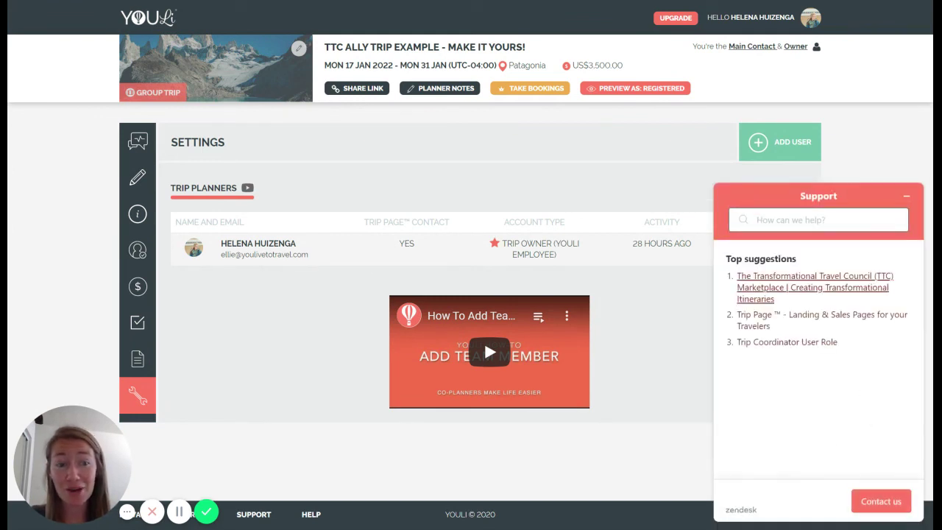
{"action": "type", "text": "payment"}
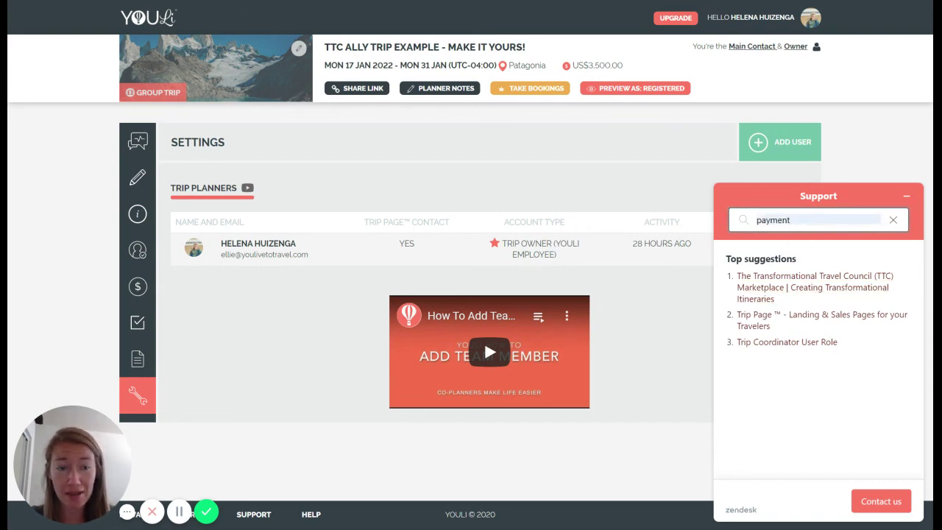
{"action": "key", "text": "Return"}
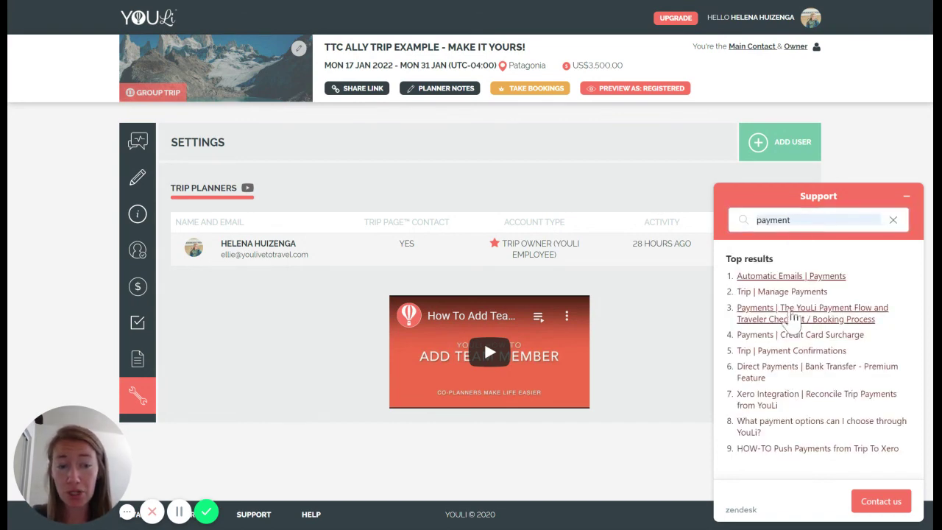